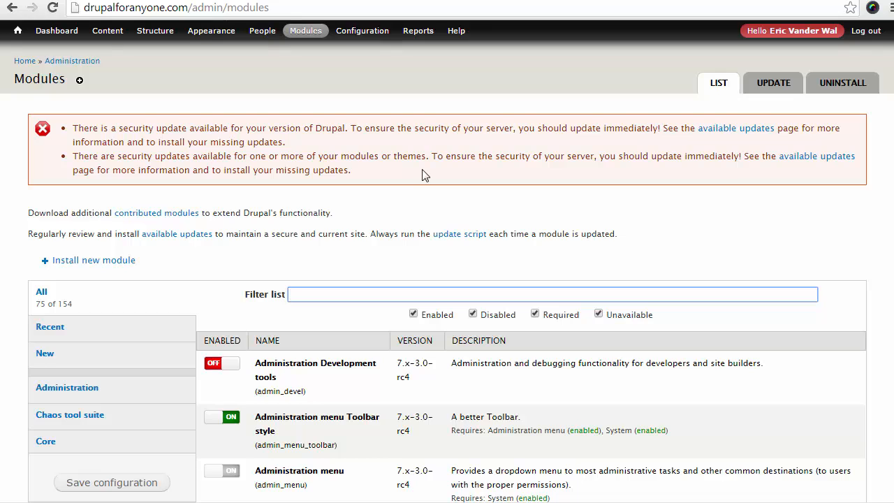
Step: Filter the module list for "views" and check the modules that Views UI requires
{"action": "type", "text": "views"}
{"action": "scroll", "coordinate": [433, 198], "scroll_direction": "down", "scroll_amount": 3}
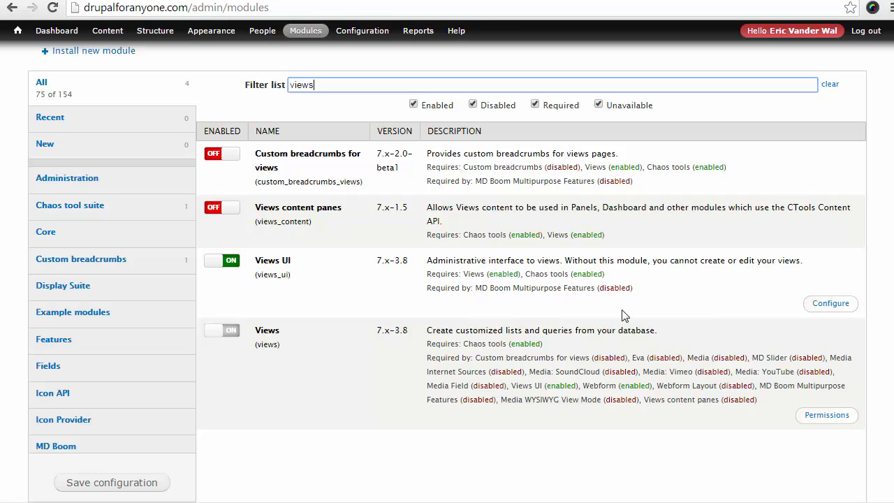
{"action": "left_click_drag", "start_coordinate": [526, 275], "coordinate": [604, 275]}
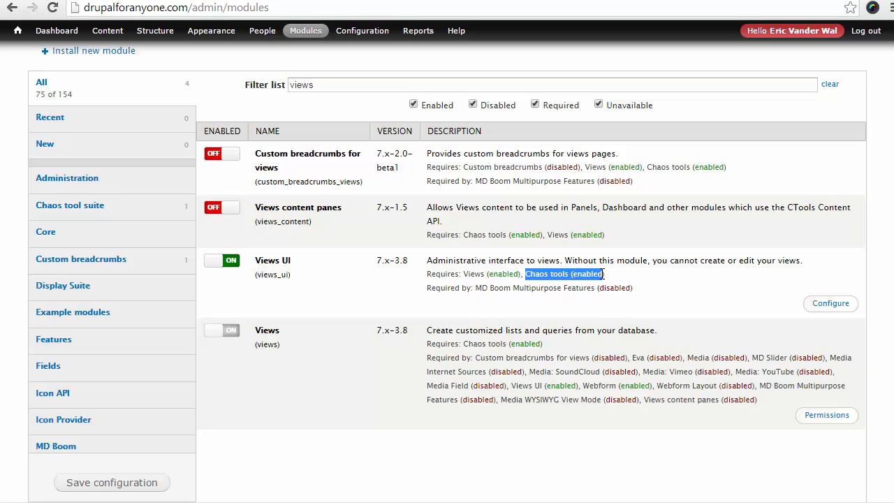
{"action": "left_click", "coordinate": [682, 278]}
{"action": "scroll", "coordinate": [664, 279], "scroll_direction": "up", "scroll_amount": 3}
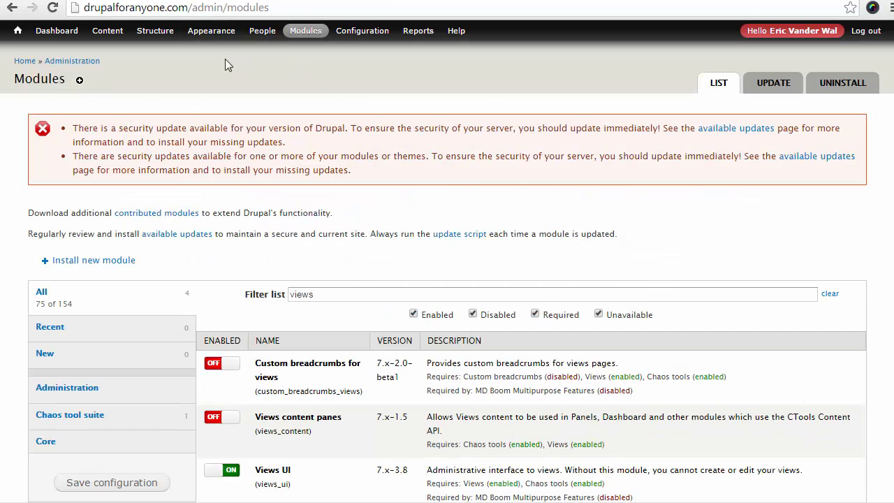
Step: Start a new view and name it Blog
{"action": "mouse_move", "coordinate": [154, 31]}
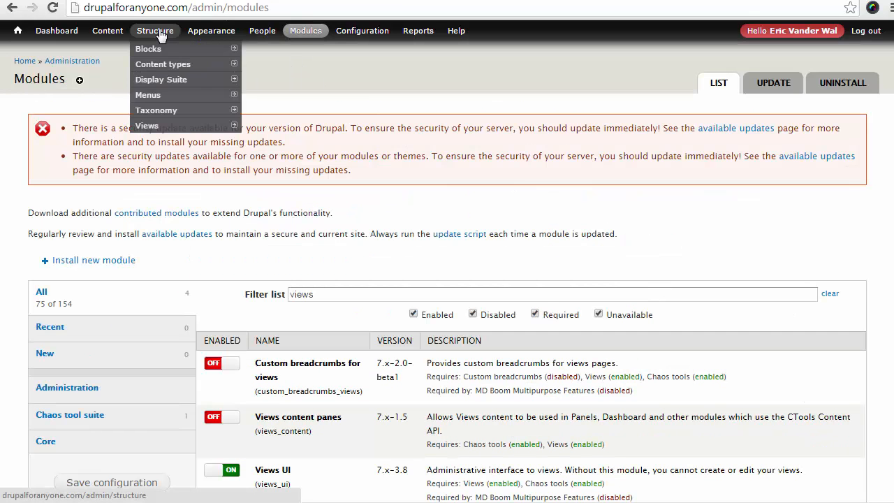
{"action": "mouse_move", "coordinate": [156, 69]}
{"action": "mouse_move", "coordinate": [166, 127]}
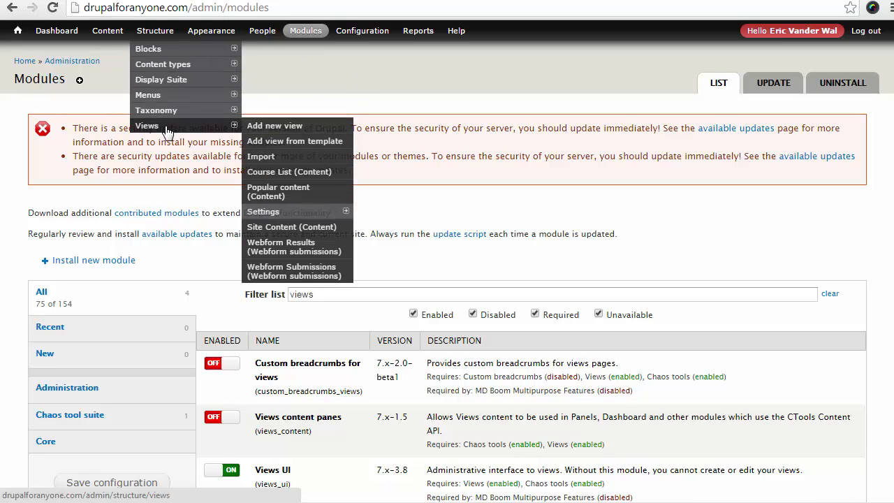
{"action": "left_click", "coordinate": [264, 133]}
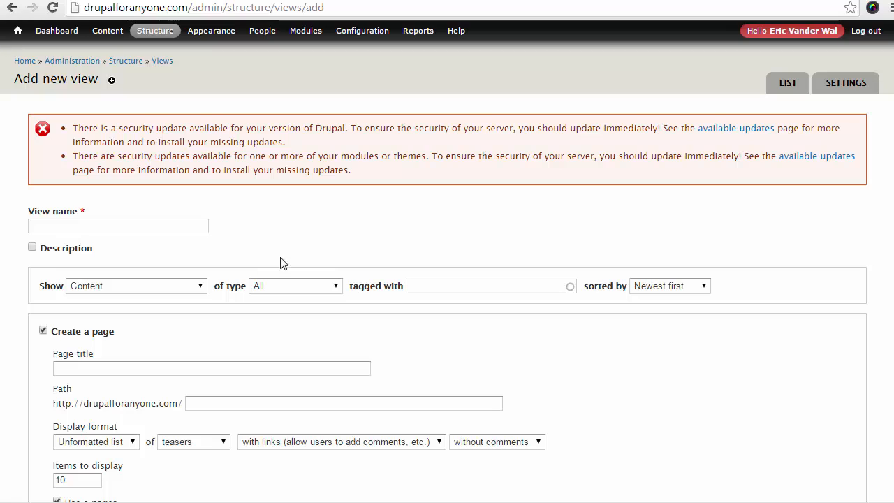
{"action": "left_click", "coordinate": [139, 227]}
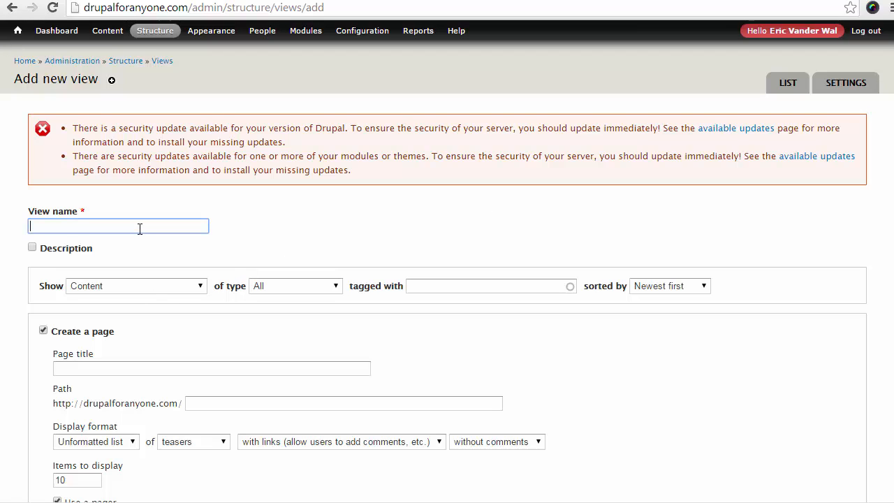
{"action": "type", "text": "B"}
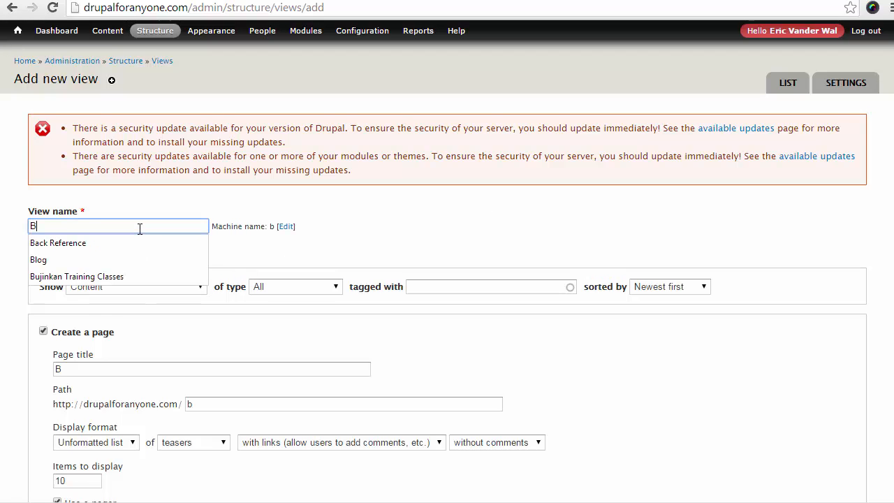
{"action": "type", "text": "log"}
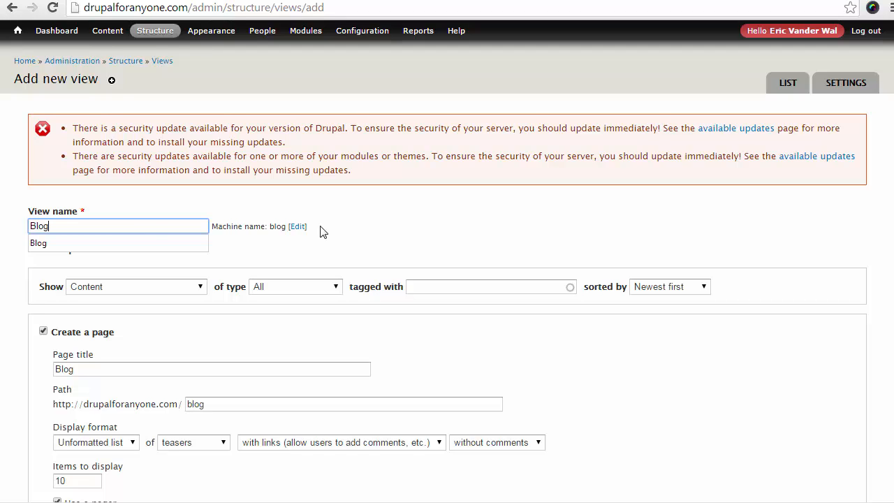
{"action": "key", "text": "Escape"}
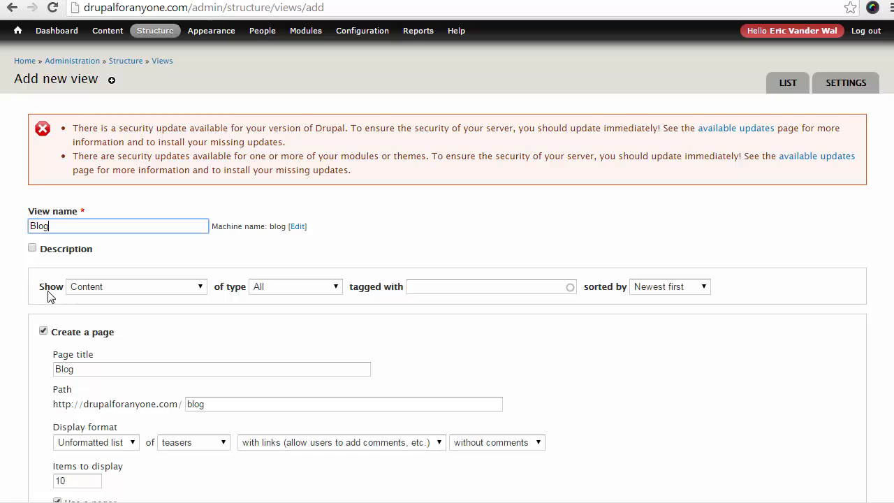
Step: Set the view to show Content of type Blog Entry
{"action": "left_click", "coordinate": [102, 294]}
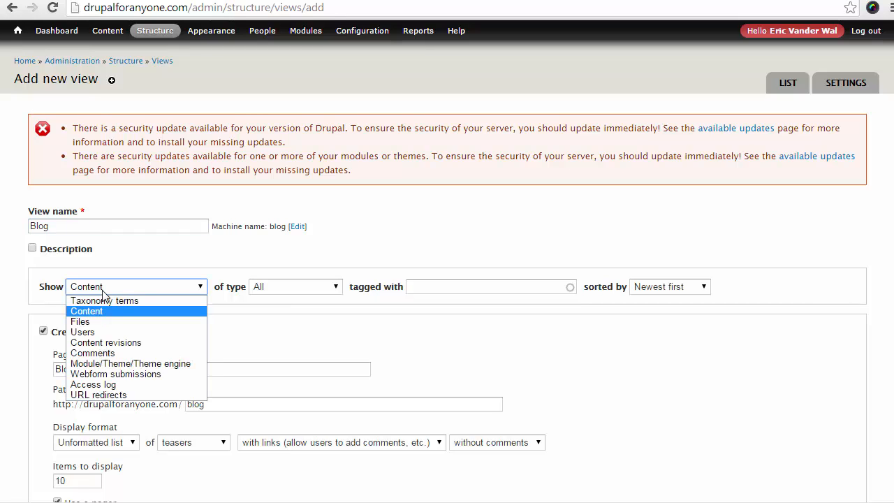
{"action": "left_click", "coordinate": [100, 294]}
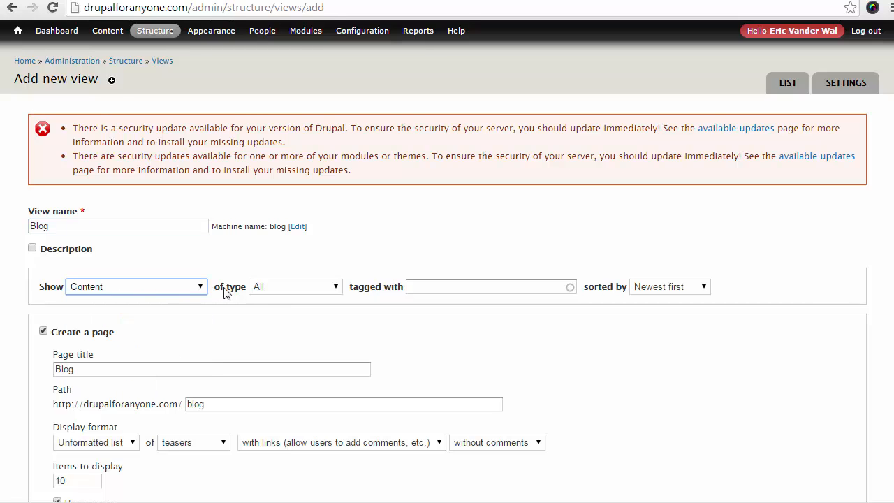
{"action": "left_click", "coordinate": [269, 291]}
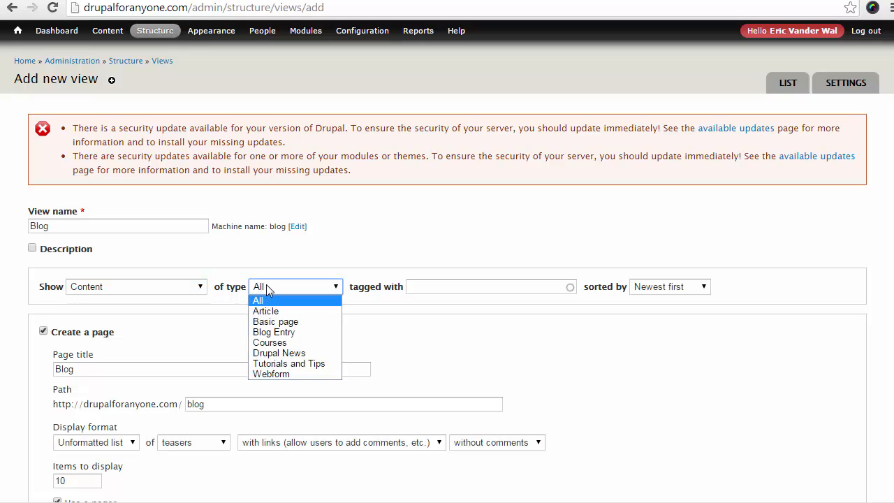
{"action": "left_click", "coordinate": [272, 334]}
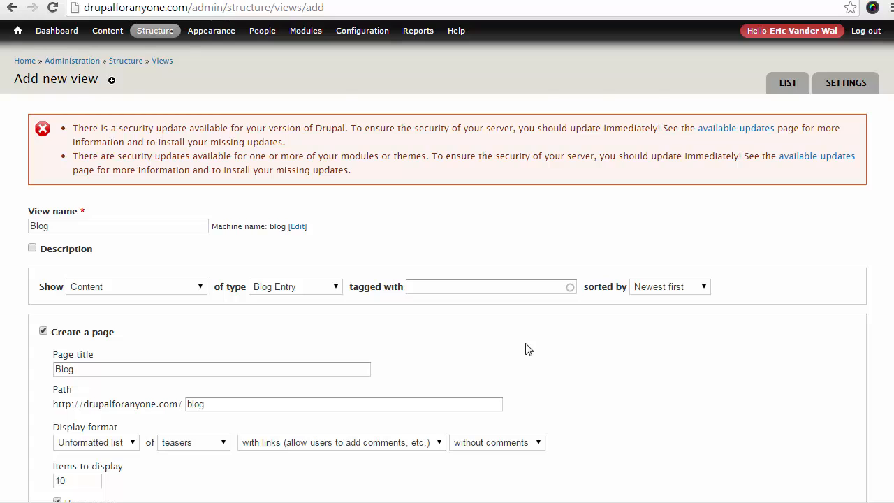
Step: Change the view's page title to "Drupal for Anyone Blog"
{"action": "scroll", "coordinate": [528, 350], "scroll_direction": "down", "scroll_amount": 1}
{"action": "scroll", "coordinate": [528, 349], "scroll_direction": "down", "scroll_amount": 1}
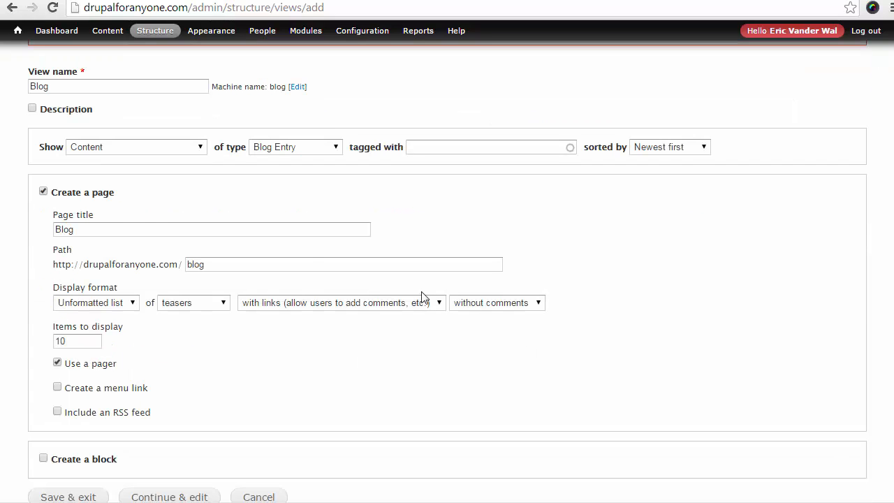
{"action": "double_click", "coordinate": [98, 231]}
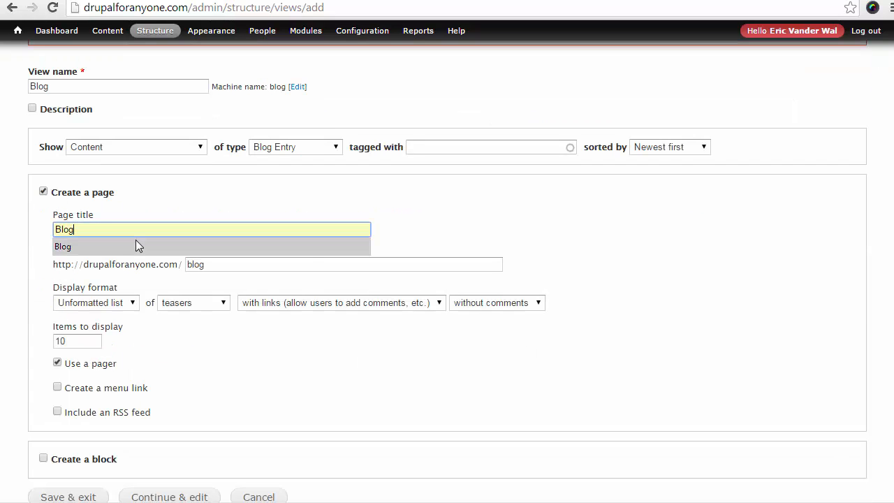
{"action": "key", "text": "Escape"}
{"action": "key", "text": "BackSpace"}
{"action": "key", "text": "BackSpace"}
{"action": "key", "text": "BackSpace"}
{"action": "key", "text": "BackSpace"}
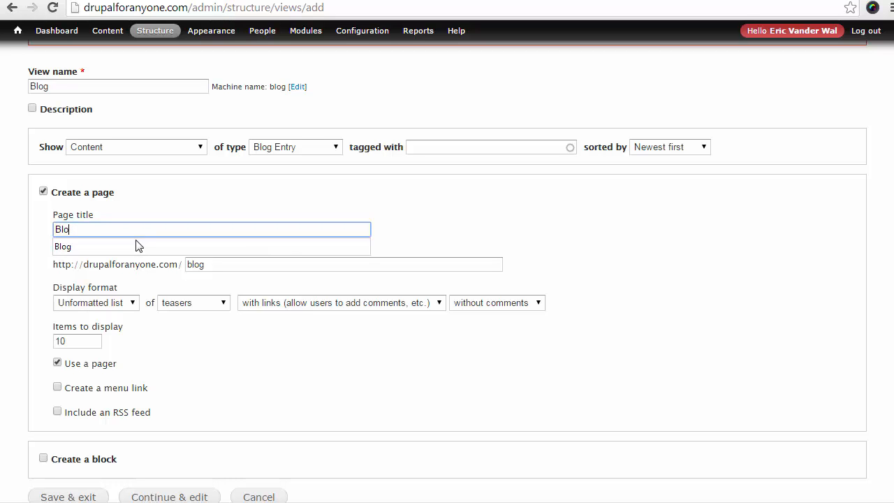
{"action": "type", "text": "Drupal "}
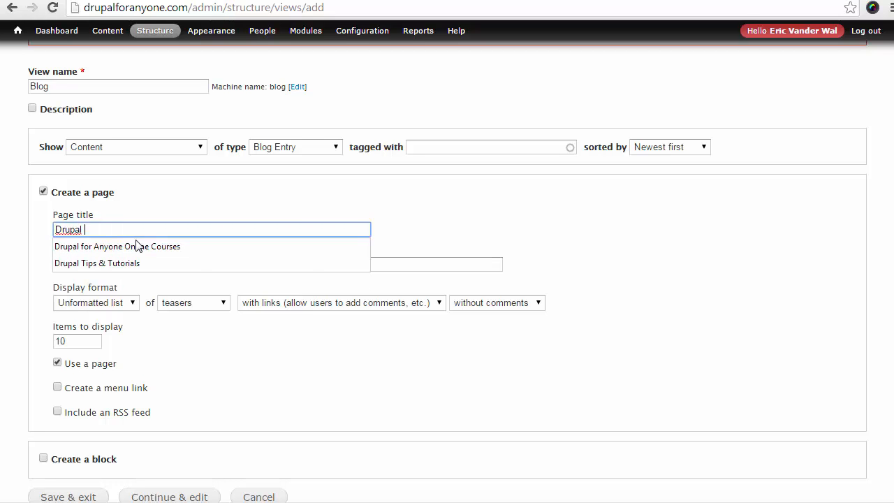
{"action": "type", "text": "for Anyone Blog"}
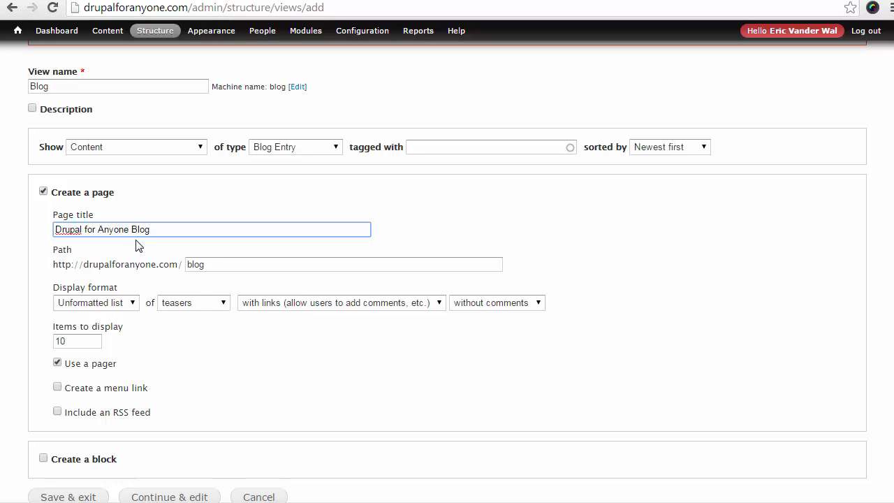
{"action": "left_click", "coordinate": [128, 264]}
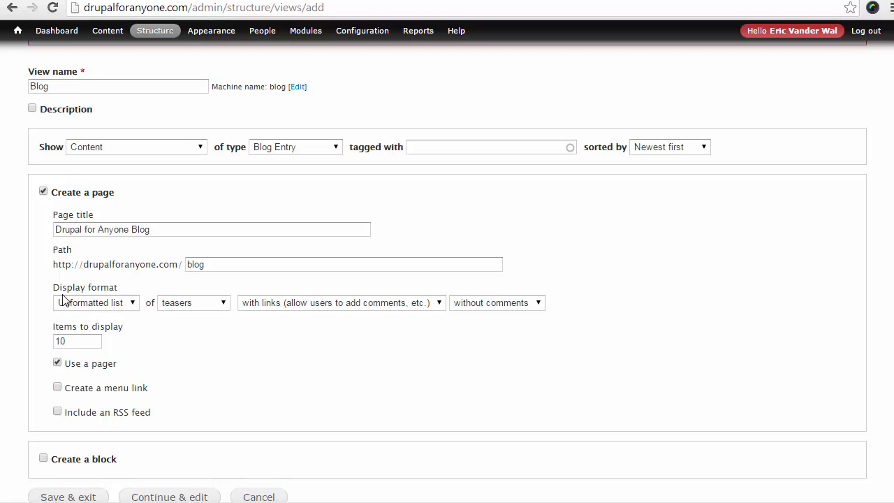
Step: Set the page's display format to an unformatted list of teasers without links
{"action": "left_click", "coordinate": [125, 305]}
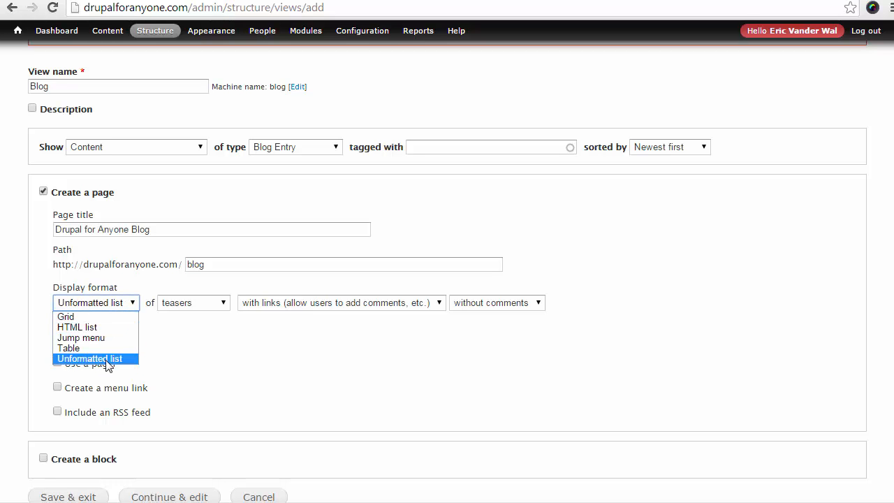
{"action": "left_click", "coordinate": [103, 360]}
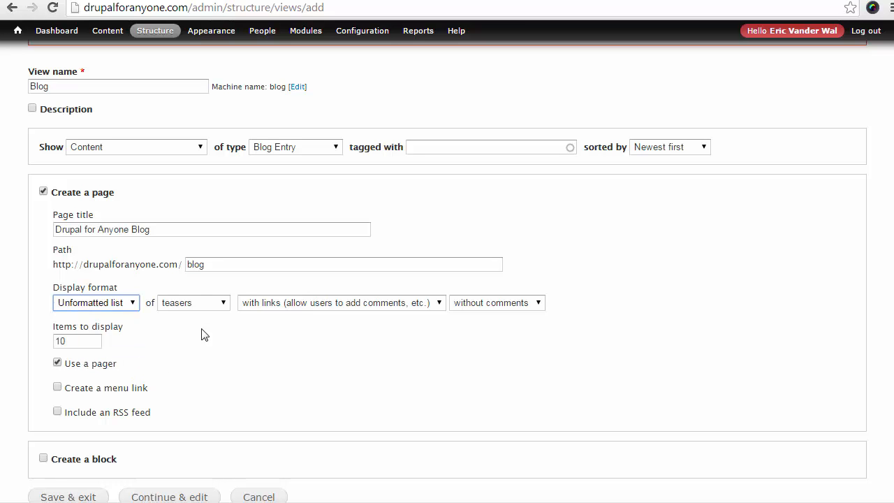
{"action": "left_click", "coordinate": [187, 305]}
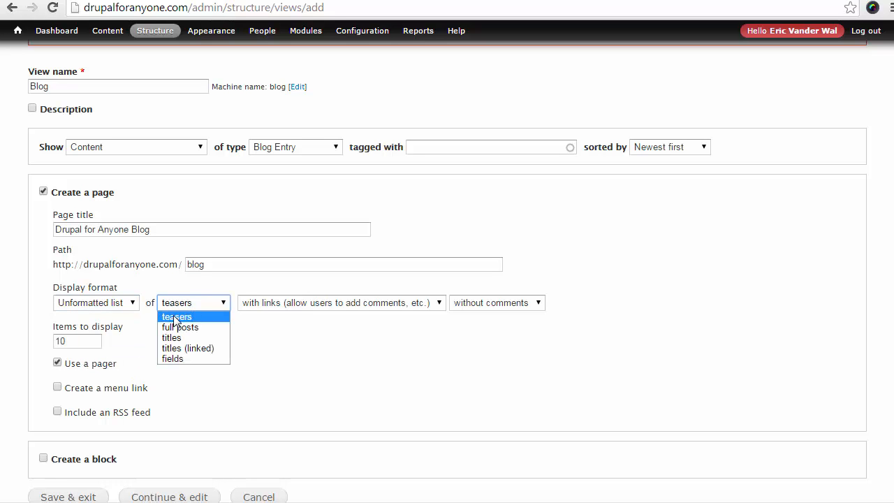
{"action": "left_click", "coordinate": [170, 319]}
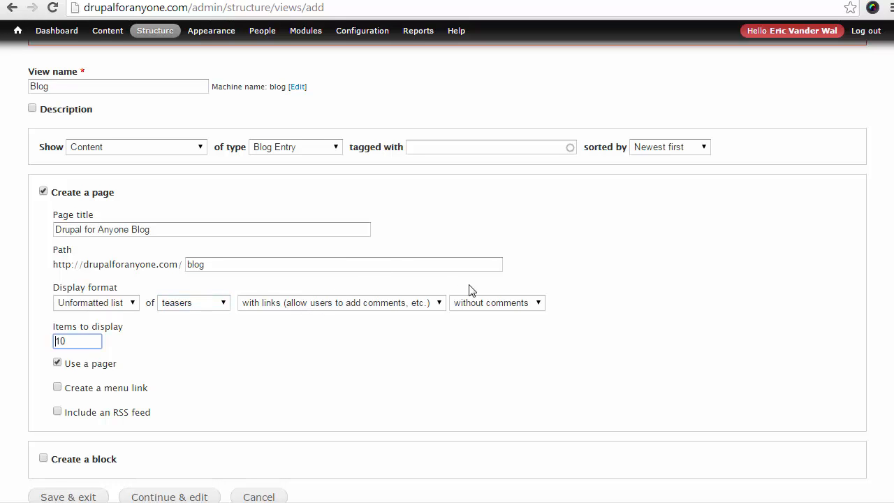
{"action": "left_click", "coordinate": [348, 306]}
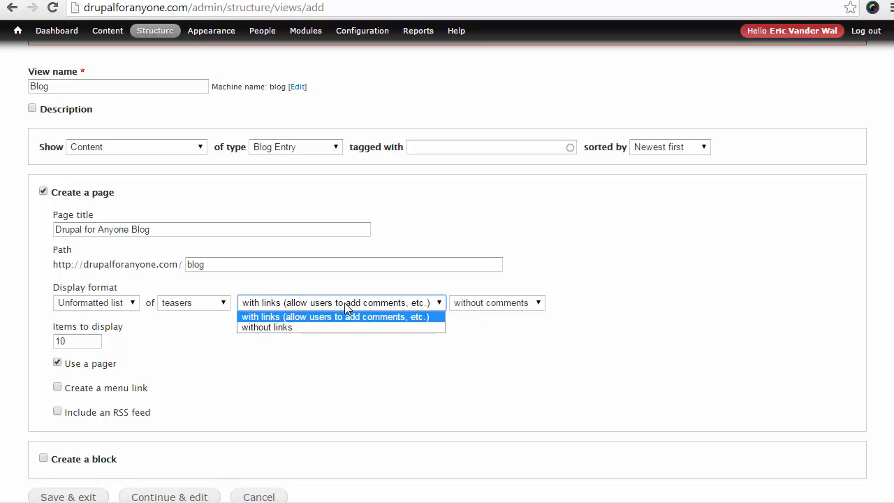
{"action": "left_click", "coordinate": [329, 327]}
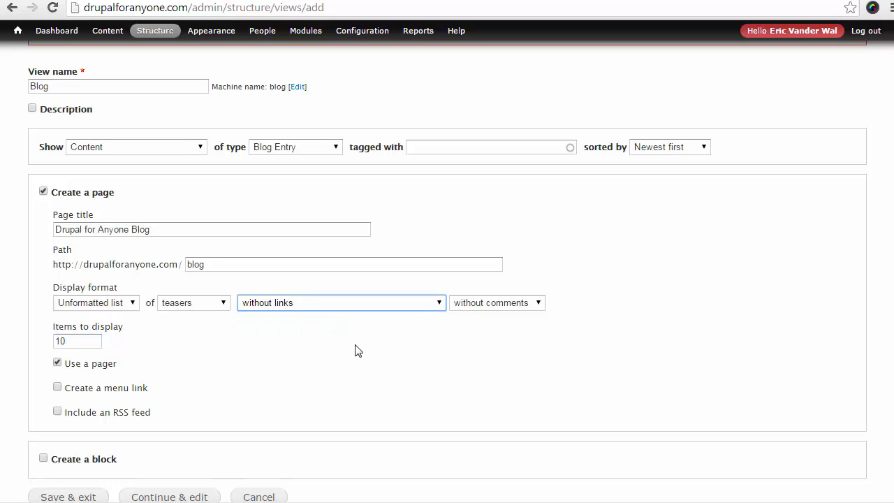
{"action": "left_click", "coordinate": [409, 367]}
{"action": "scroll", "coordinate": [385, 365], "scroll_direction": "down", "scroll_amount": 1}
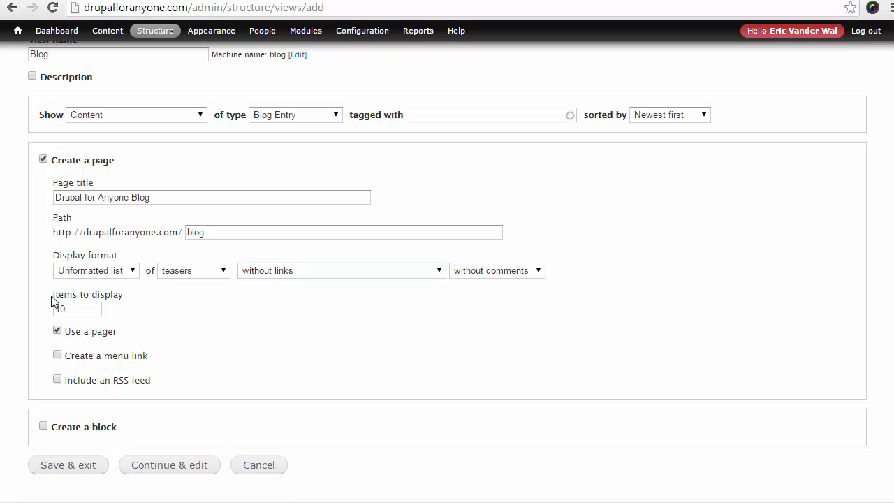
Step: Create a menu link for the page in the Main menu with the link text Blog
{"action": "left_click_drag", "start_coordinate": [51, 301], "coordinate": [123, 303]}
{"action": "left_click", "coordinate": [128, 311]}
{"action": "left_click", "coordinate": [76, 357]}
{"action": "scroll", "coordinate": [220, 349], "scroll_direction": "down", "scroll_amount": 1}
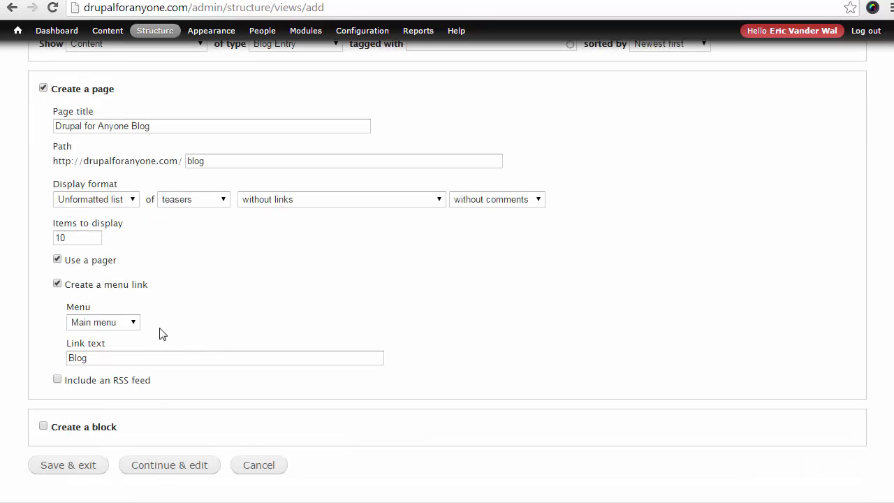
{"action": "left_click", "coordinate": [132, 322]}
{"action": "left_click", "coordinate": [108, 338]}
{"action": "left_click", "coordinate": [107, 358]}
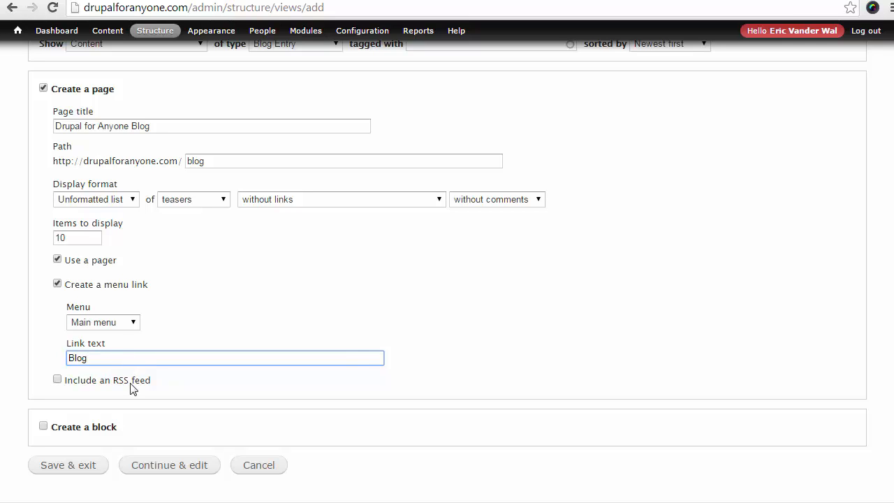
Step: Save the new view and open its Blog page from the site's navigation
{"action": "left_click", "coordinate": [63, 472]}
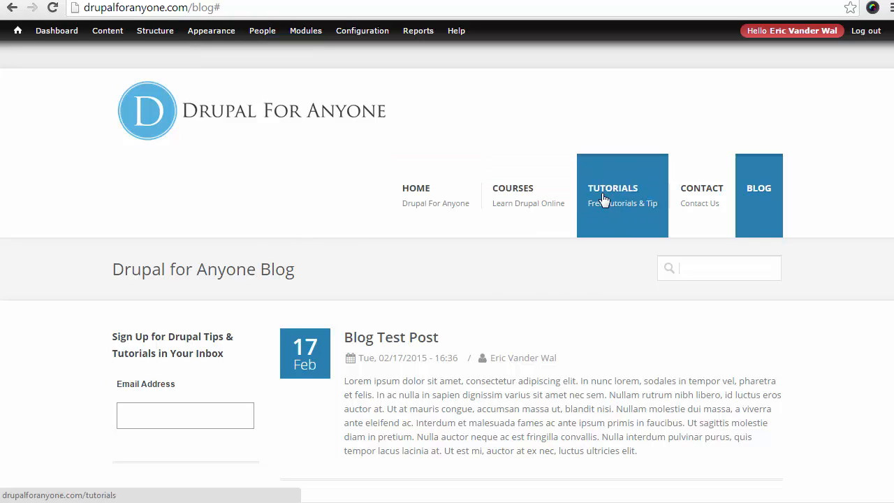
{"action": "left_click", "coordinate": [765, 195]}
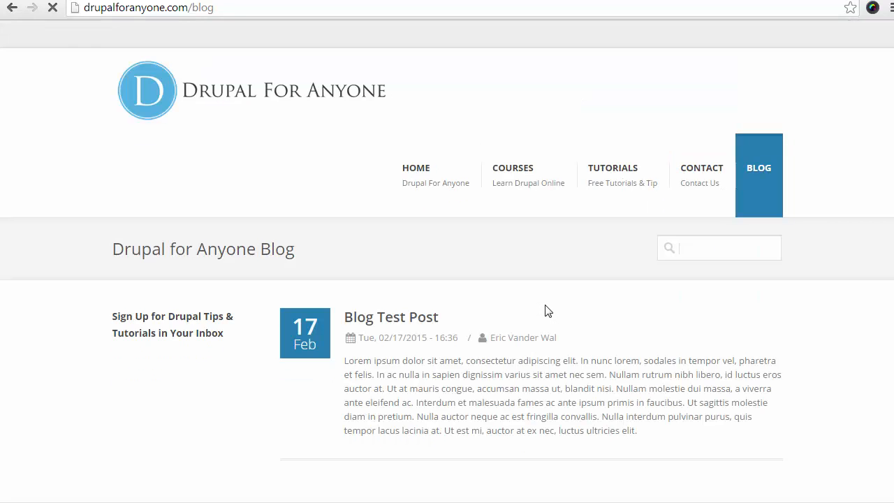
{"action": "scroll", "coordinate": [545, 310], "scroll_direction": "down", "scroll_amount": 3}
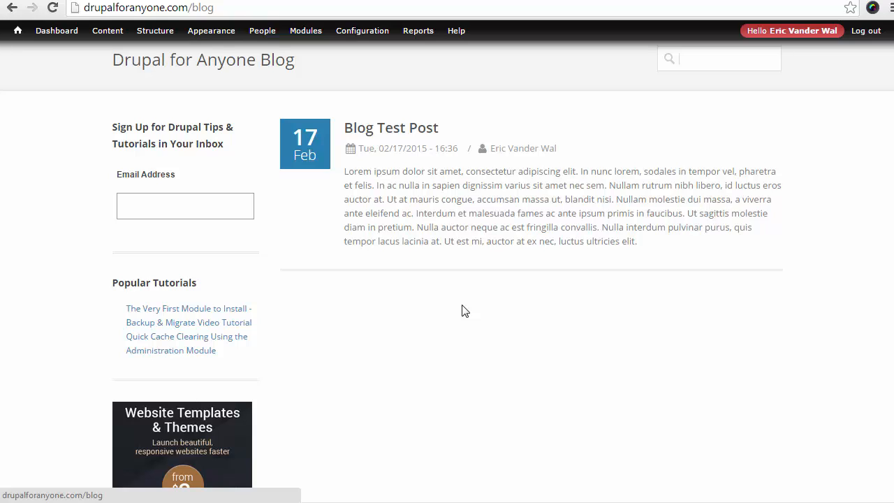
Step: Open the Blog Entry content type for editing
{"action": "mouse_move", "coordinate": [165, 32]}
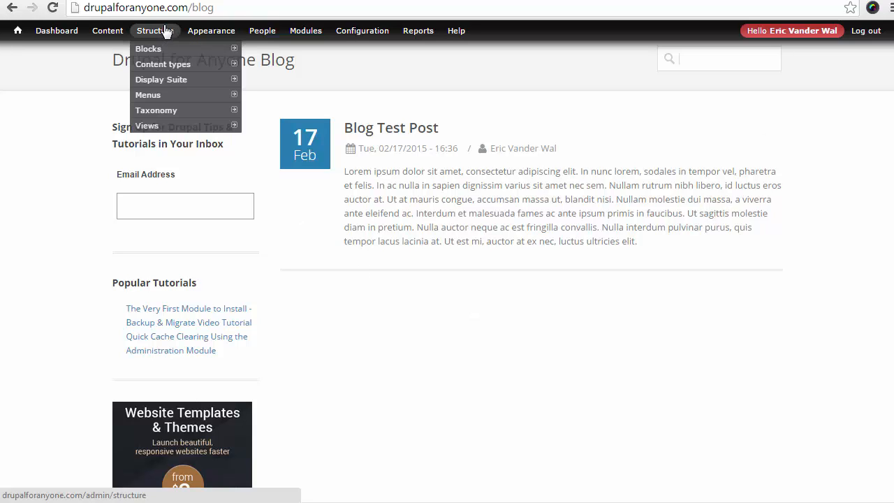
{"action": "mouse_move", "coordinate": [182, 68]}
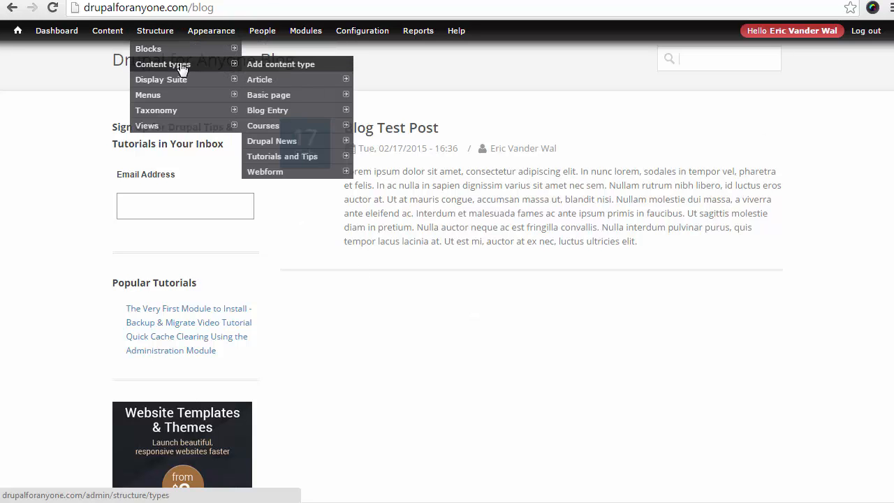
{"action": "left_click", "coordinate": [297, 114]}
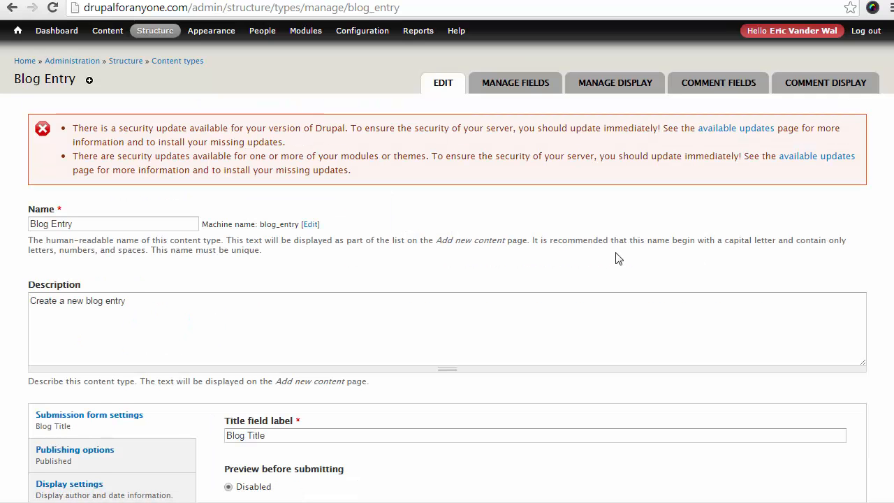
Step: In the Blog Entry teaser display, move the Blog Image field out of Hidden to above Body and hide its label
{"action": "left_click", "coordinate": [614, 85]}
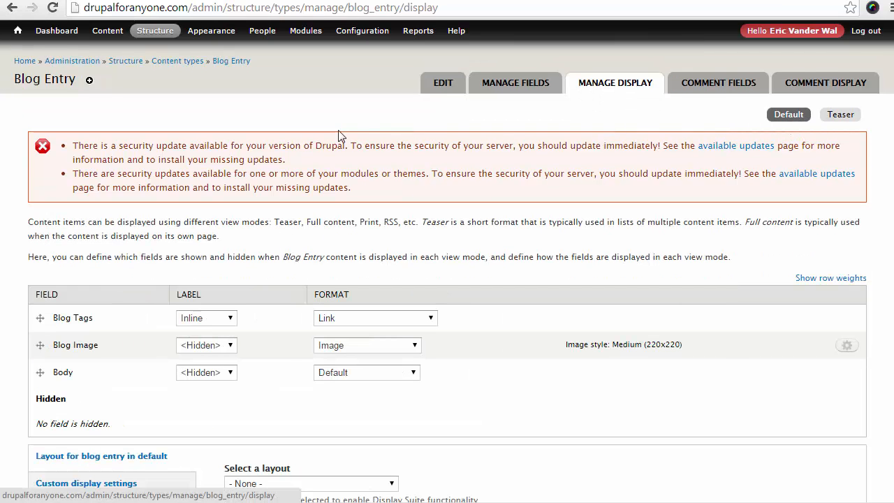
{"action": "left_click", "coordinate": [841, 114]}
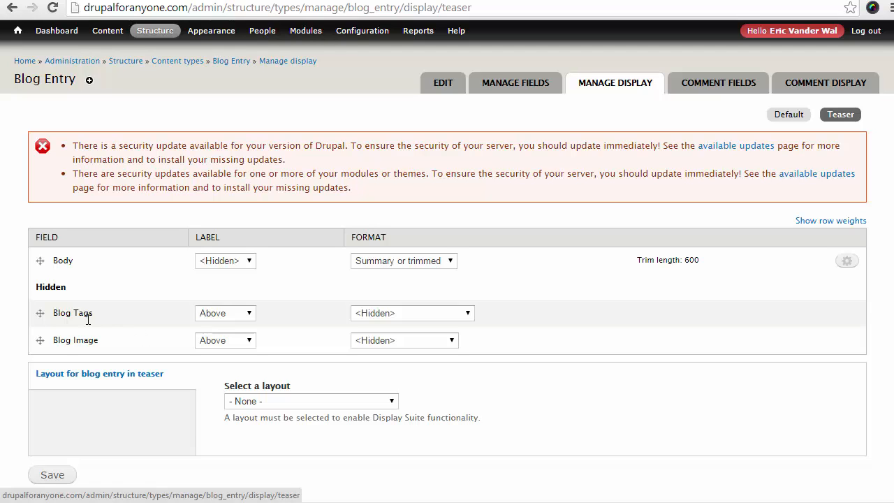
{"action": "left_click_drag", "start_coordinate": [39, 340], "coordinate": [36, 263]}
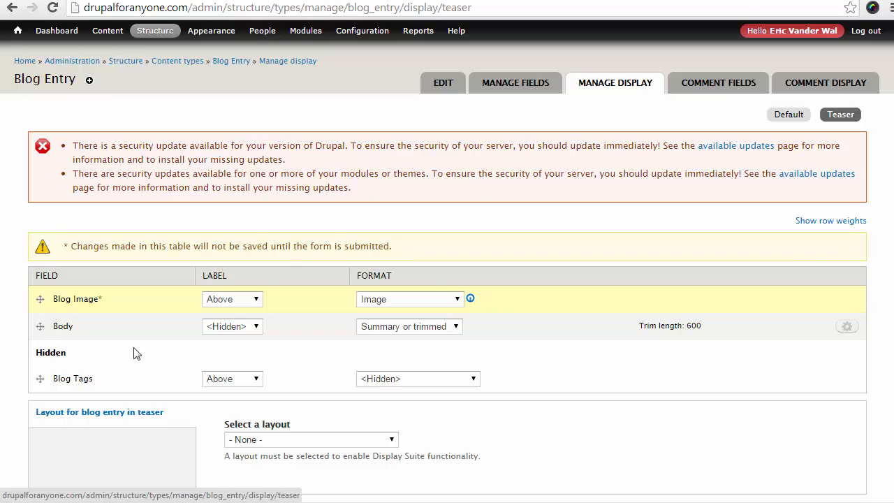
{"action": "left_click", "coordinate": [229, 264]}
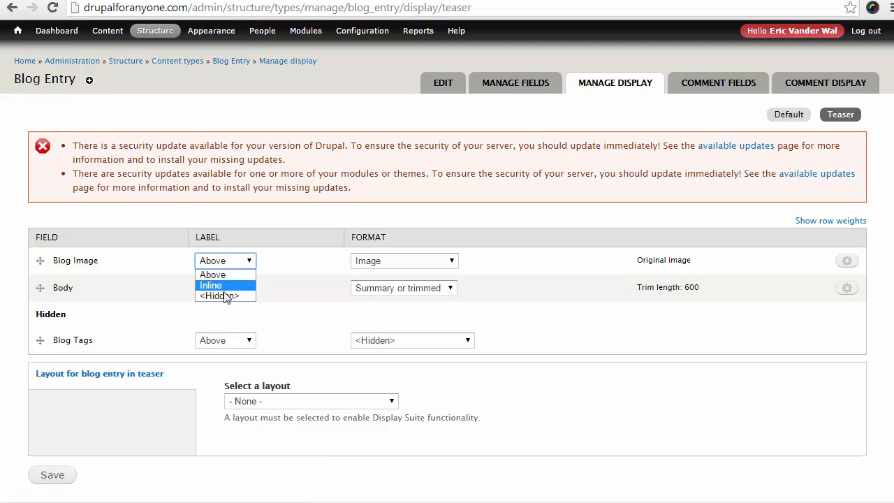
{"action": "left_click", "coordinate": [225, 297]}
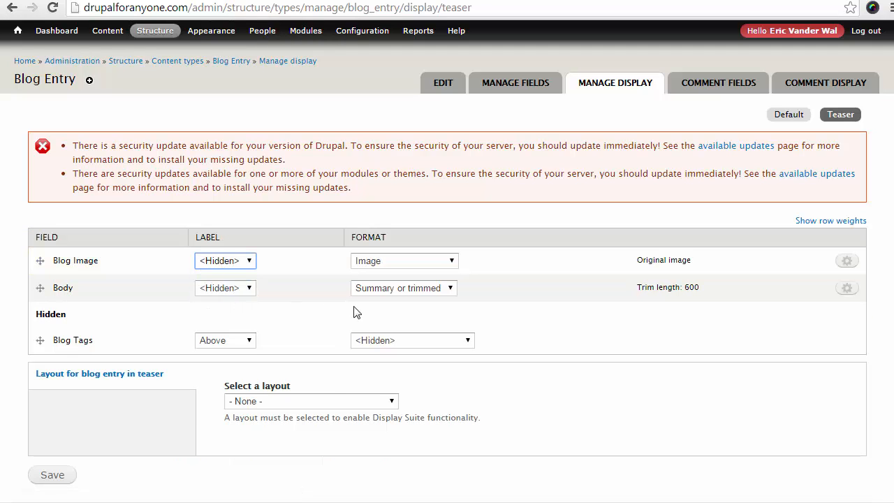
Step: Set the teaser's Blog Image to the Medium (220x220) image style linked to Content, and save the display settings
{"action": "left_click_drag", "start_coordinate": [637, 260], "coordinate": [678, 259]}
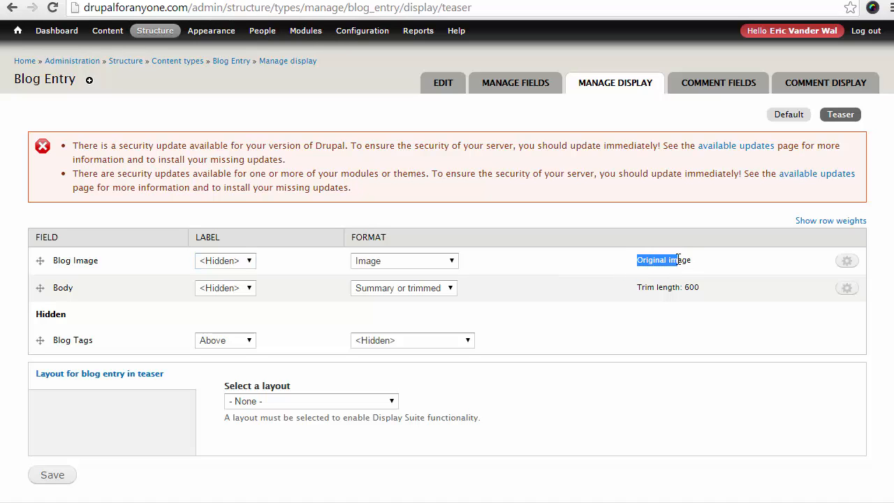
{"action": "left_click", "coordinate": [691, 259]}
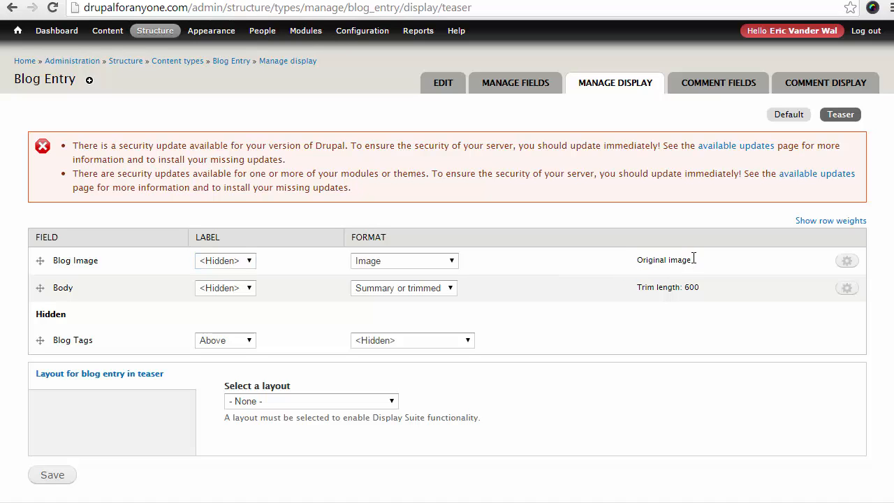
{"action": "left_click", "coordinate": [854, 261]}
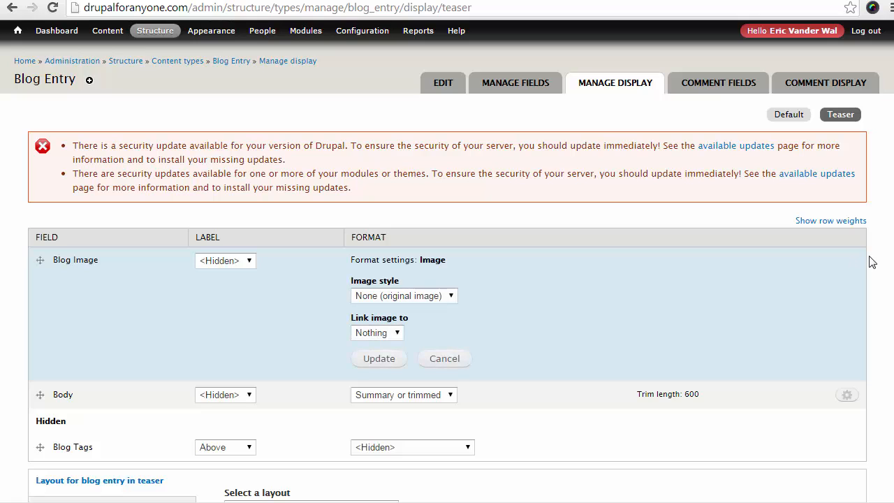
{"action": "left_click", "coordinate": [448, 296]}
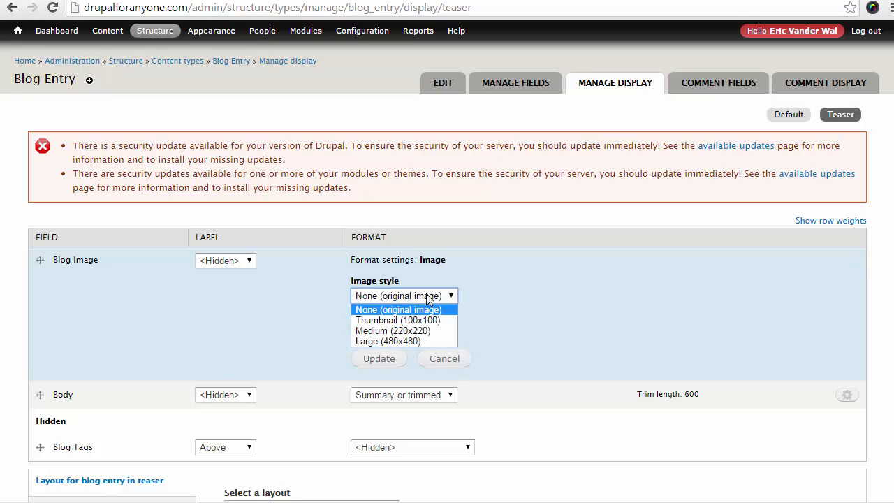
{"action": "left_click", "coordinate": [408, 331]}
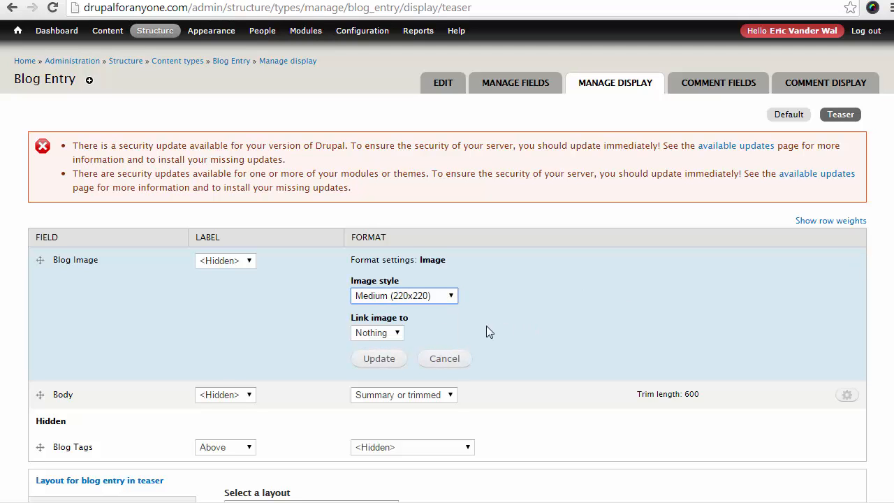
{"action": "left_click", "coordinate": [391, 335]}
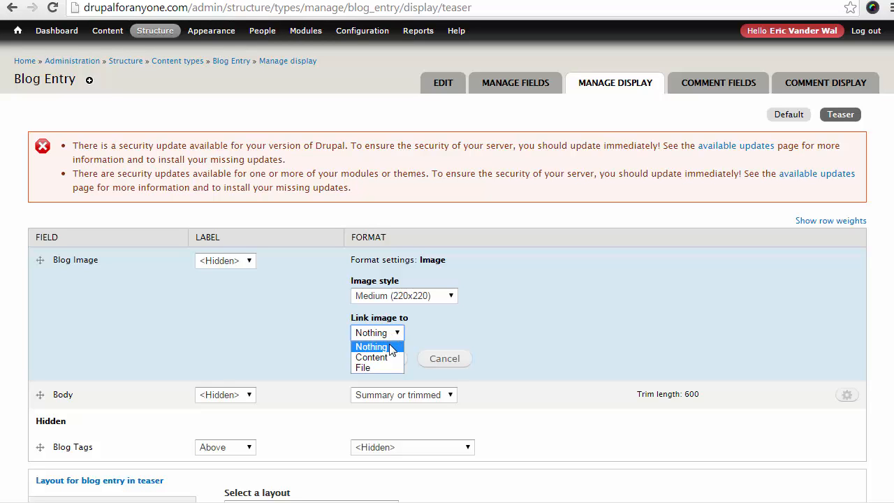
{"action": "left_click", "coordinate": [374, 358]}
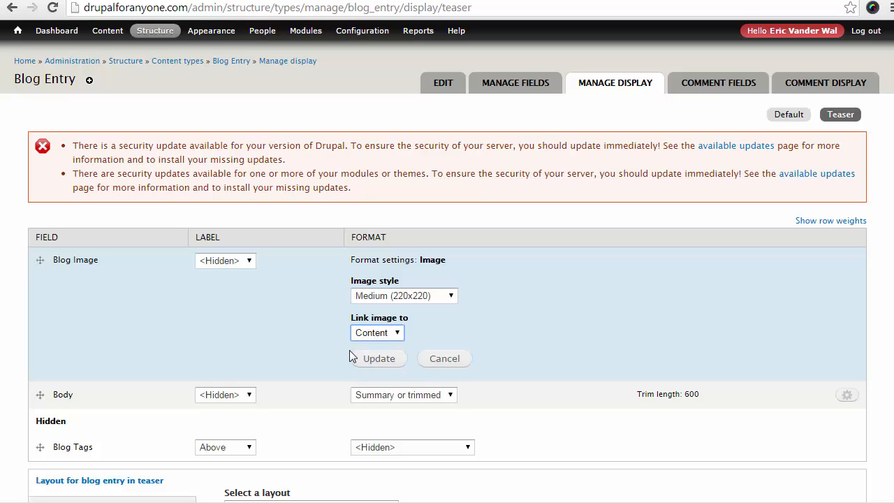
{"action": "left_click", "coordinate": [381, 359]}
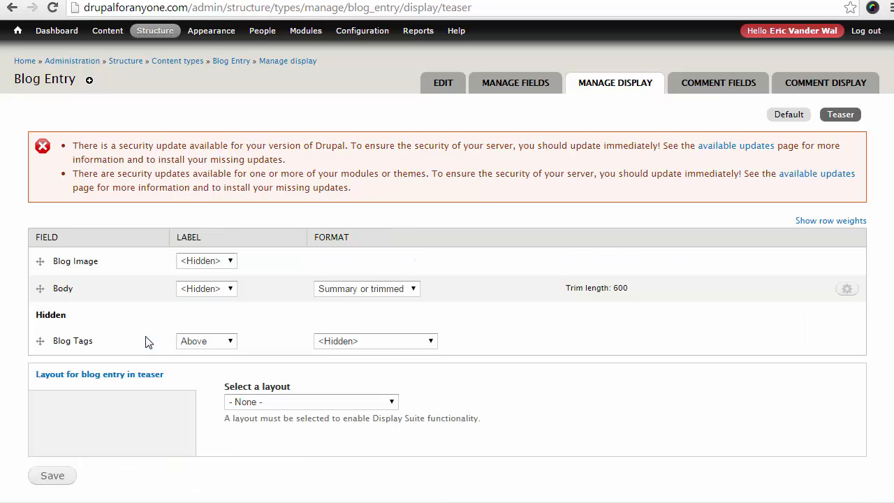
{"action": "scroll", "coordinate": [91, 427], "scroll_direction": "down", "scroll_amount": 1}
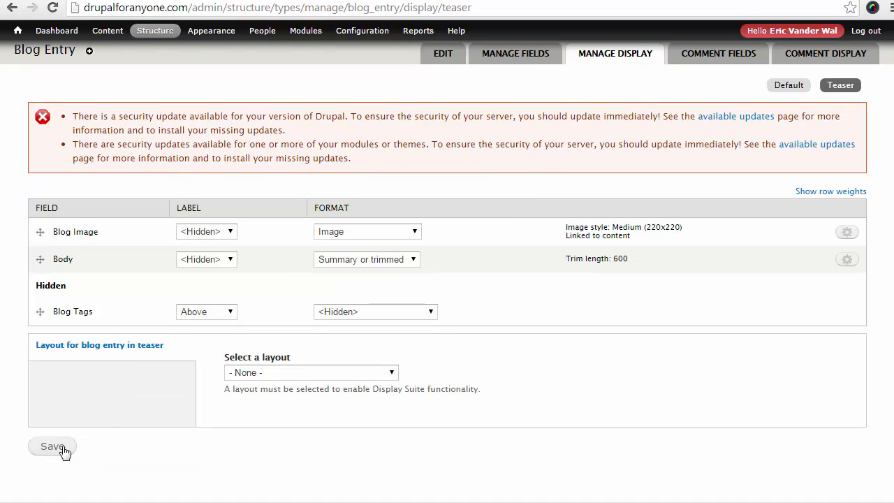
{"action": "left_click", "coordinate": [61, 449]}
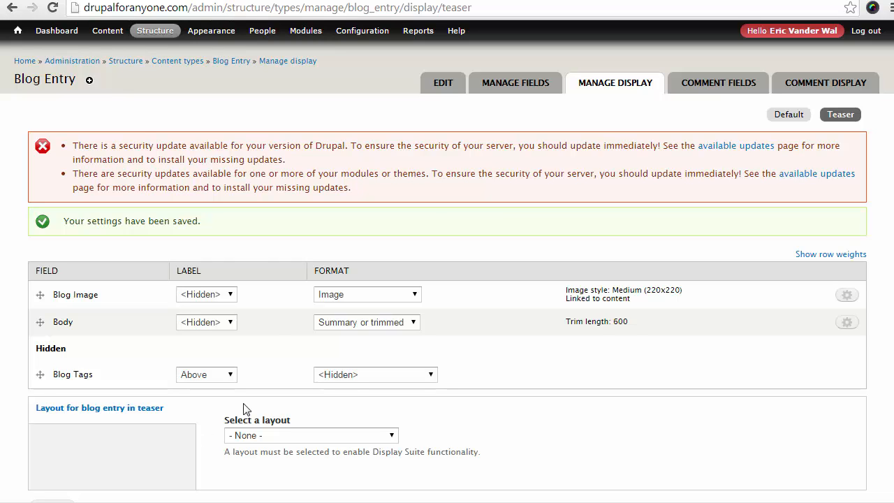
Step: Return to the site's home page and open the Blog page to check the teaser's image
{"action": "left_click", "coordinate": [28, 63]}
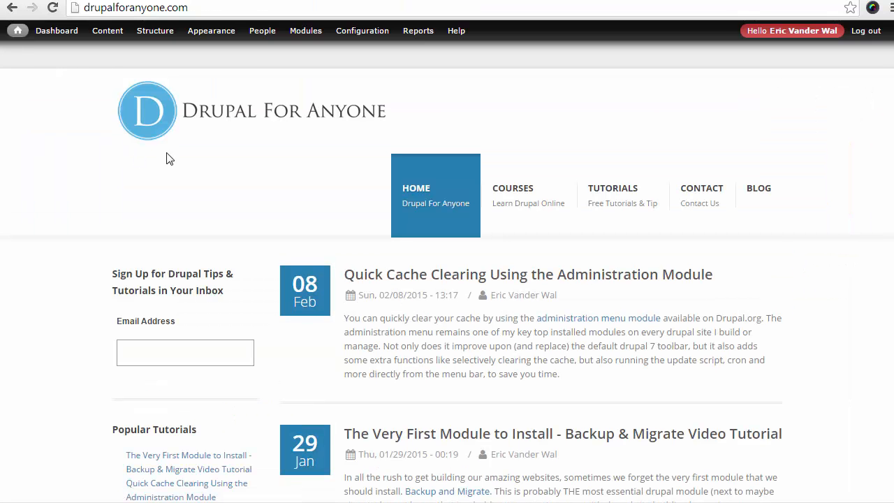
{"action": "left_click", "coordinate": [762, 195]}
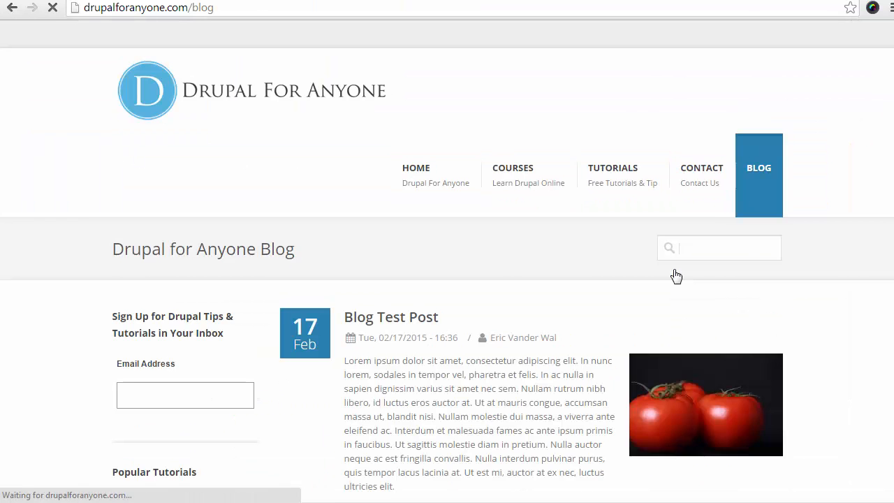
{"action": "scroll", "coordinate": [512, 398], "scroll_direction": "down", "scroll_amount": 3}
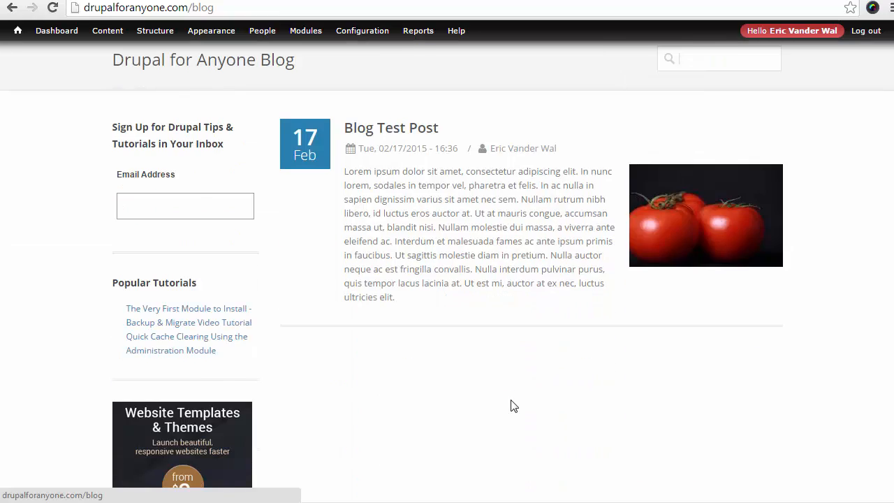
{"action": "scroll", "coordinate": [512, 406], "scroll_direction": "up", "scroll_amount": 1}
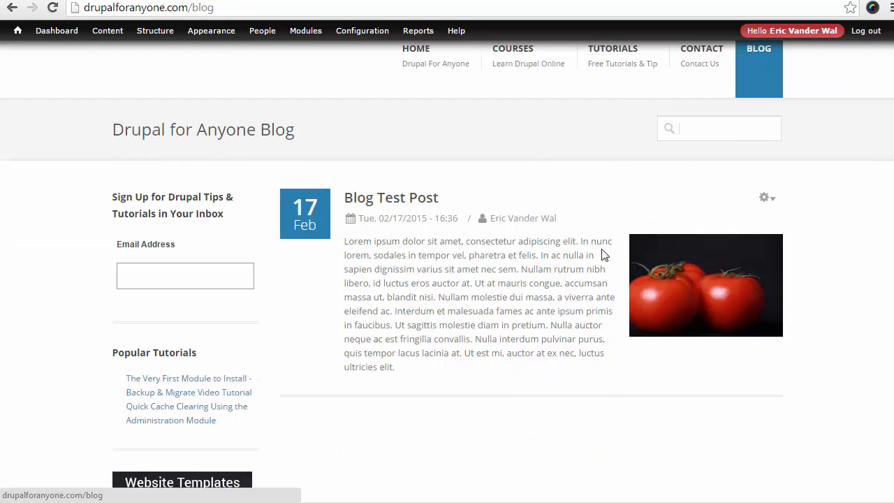
{"action": "scroll", "coordinate": [604, 255], "scroll_direction": "up", "scroll_amount": 1}
{"action": "scroll", "coordinate": [670, 279], "scroll_direction": "down", "scroll_amount": 1}
Step: Open the Blog Test Post through its teaser image and look over the full post's tags, text and image
{"action": "left_click", "coordinate": [689, 279]}
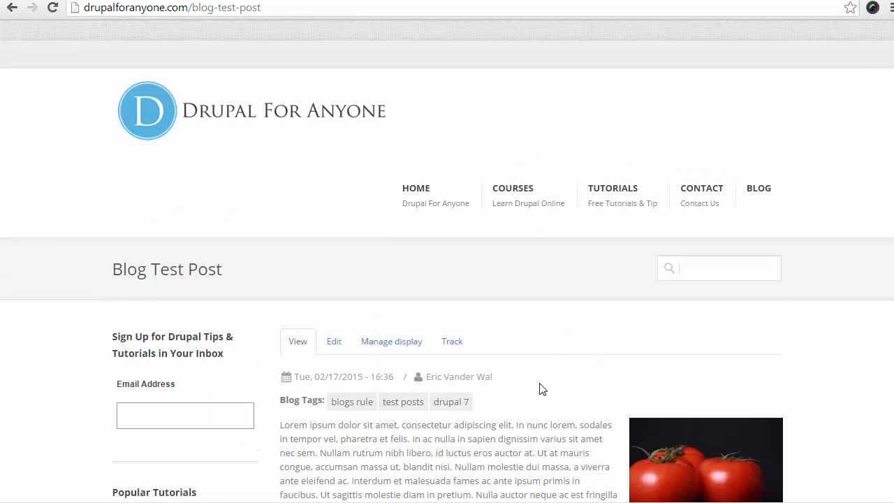
{"action": "scroll", "coordinate": [539, 389], "scroll_direction": "down", "scroll_amount": 5}
{"action": "scroll", "coordinate": [534, 388], "scroll_direction": "up", "scroll_amount": 5}
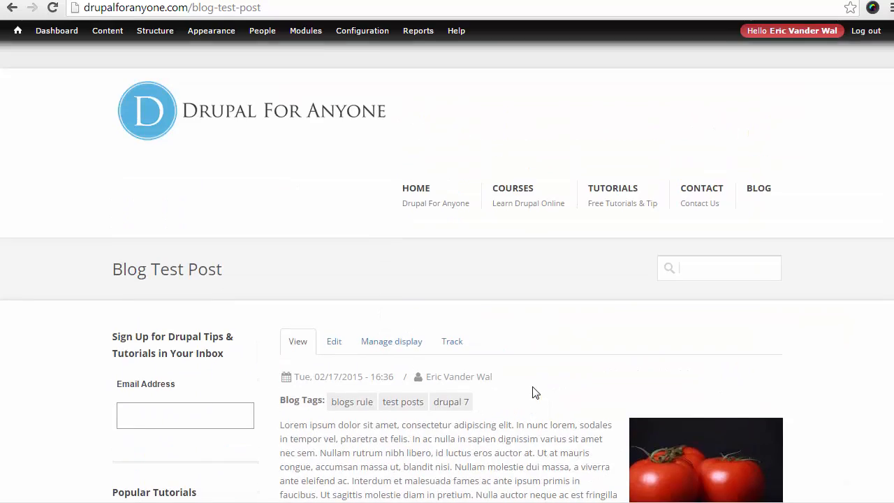
{"action": "scroll", "coordinate": [534, 391], "scroll_direction": "down", "scroll_amount": 5}
{"action": "scroll", "coordinate": [528, 388], "scroll_direction": "up", "scroll_amount": 2}
{"action": "scroll", "coordinate": [529, 388], "scroll_direction": "up", "scroll_amount": 4}
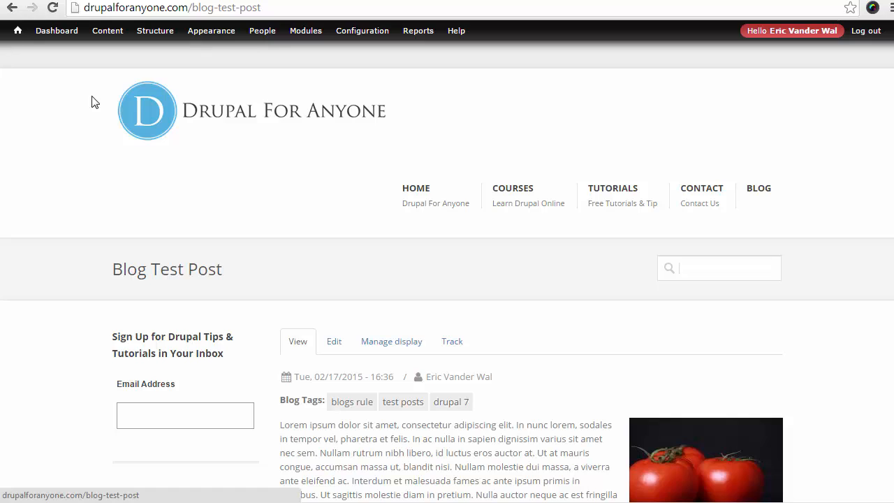
{"action": "scroll", "coordinate": [352, 163], "scroll_direction": "down", "scroll_amount": 1}
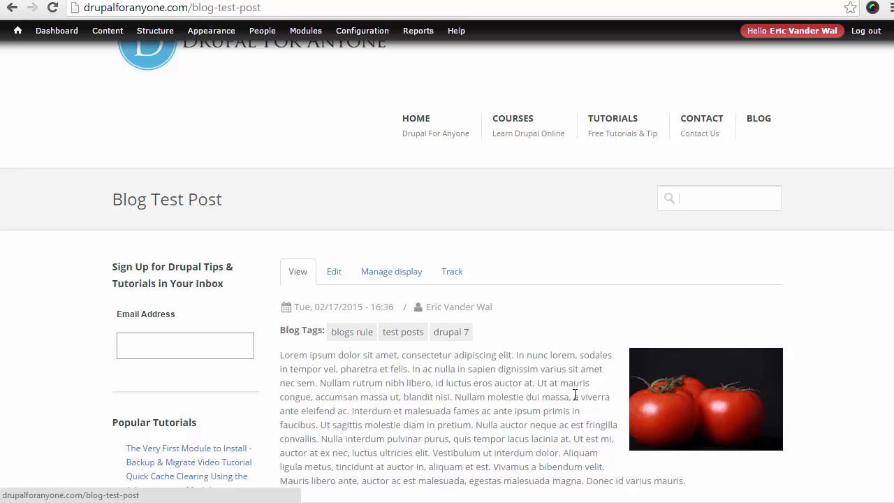
Step: Create a new image style named Blog Post Main Image in the media configuration
{"action": "mouse_move", "coordinate": [358, 33]}
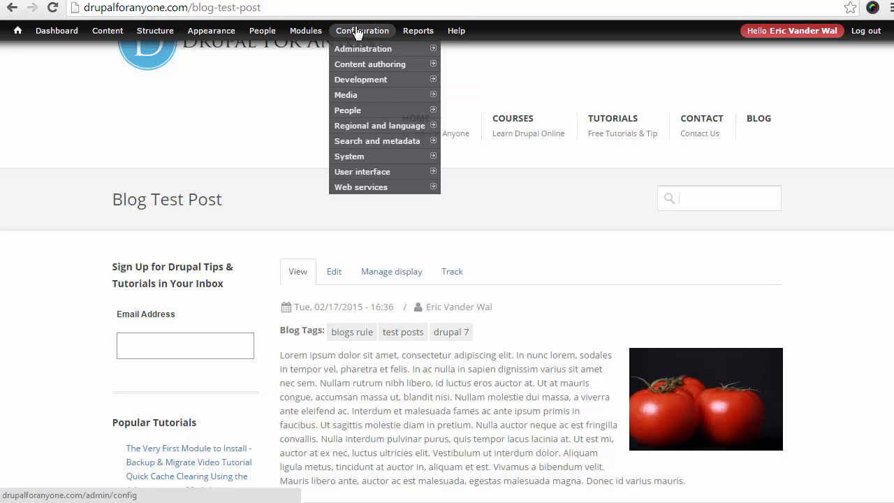
{"action": "mouse_move", "coordinate": [353, 96]}
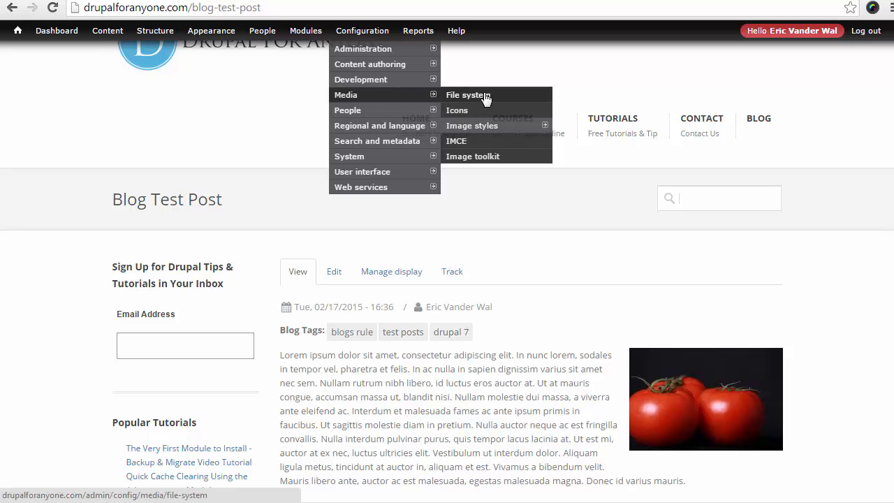
{"action": "left_click", "coordinate": [493, 128]}
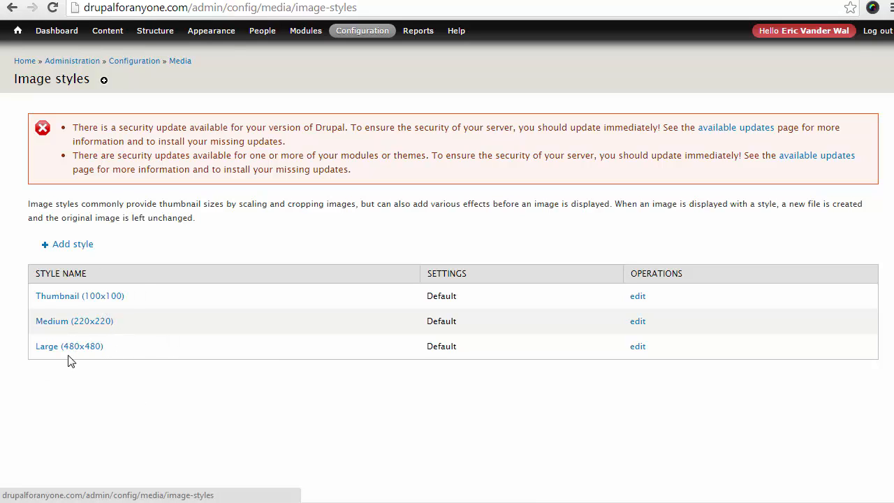
{"action": "left_click", "coordinate": [73, 244]}
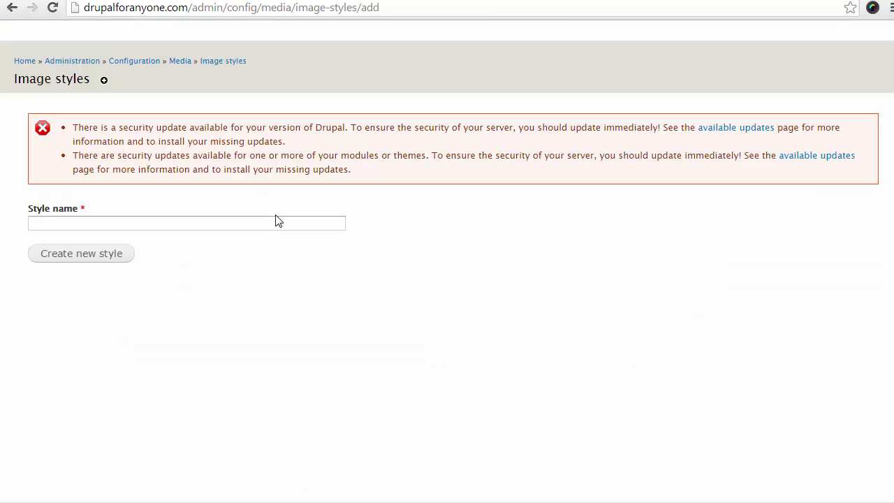
{"action": "left_click", "coordinate": [243, 223]}
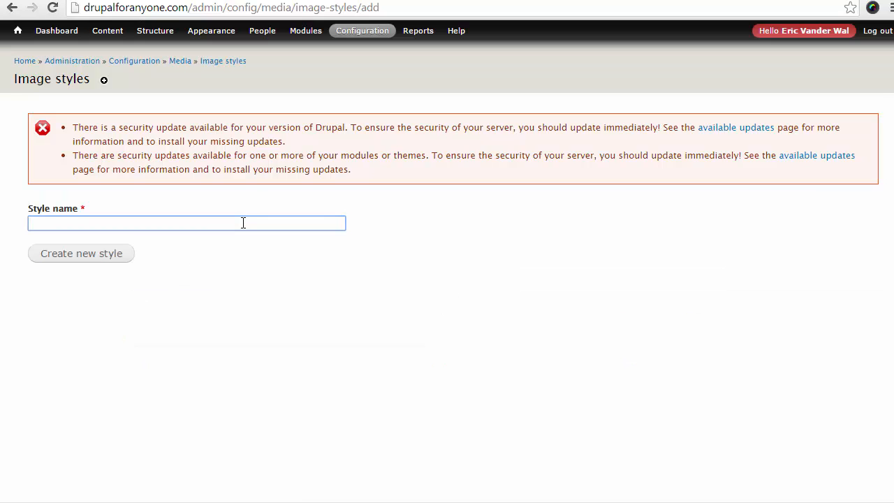
{"action": "type", "text": "Blog"}
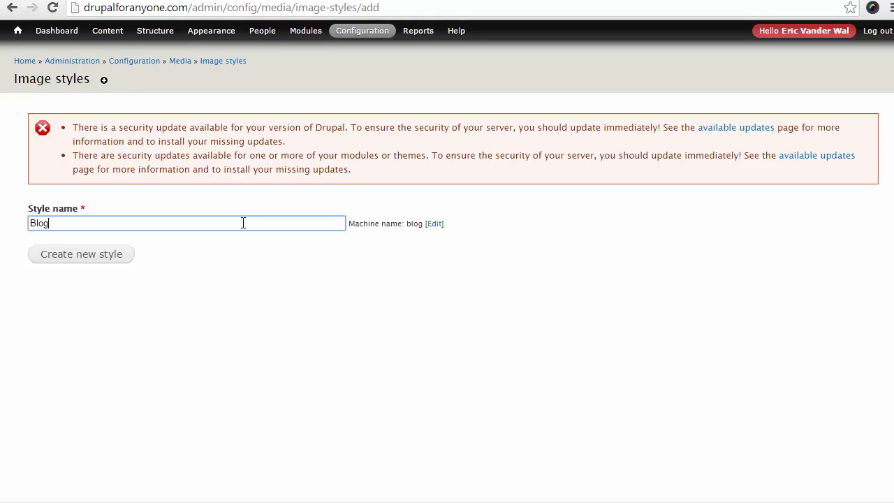
{"action": "type", "text": " Post Main "}
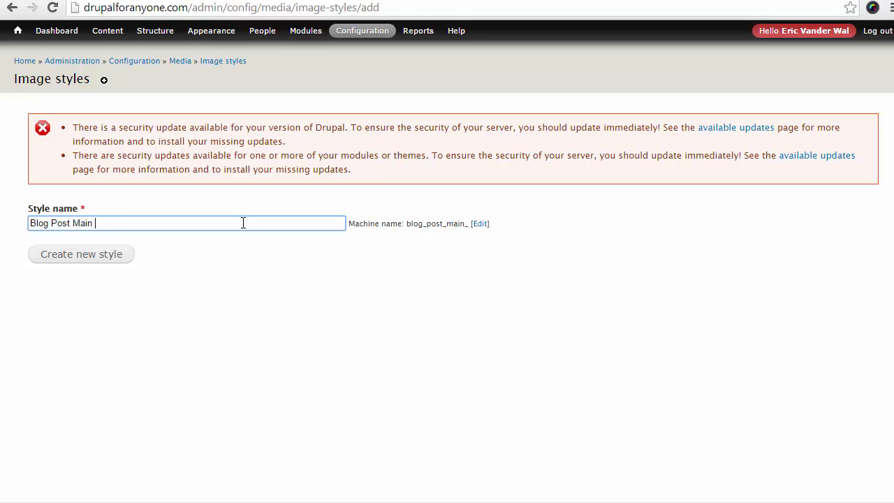
{"action": "type", "text": "Image"}
{"action": "left_click", "coordinate": [108, 256]}
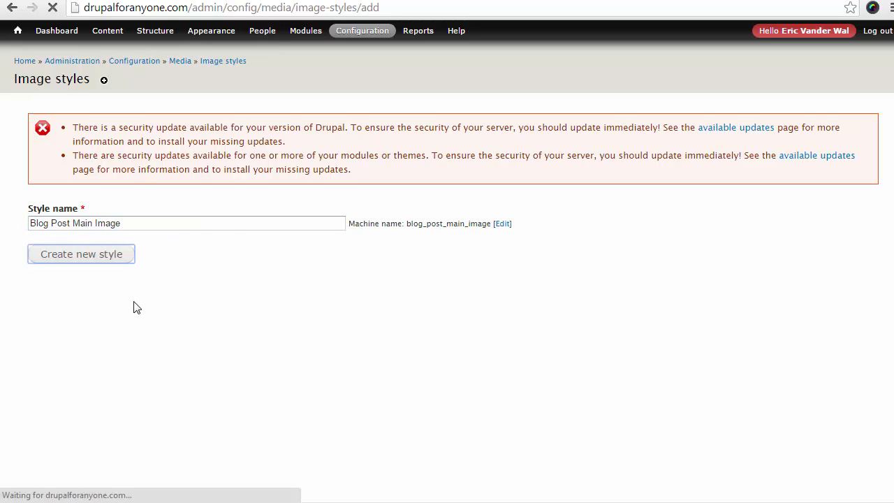
Step: Add a Scale and crop effect of 300 pixels wide by 200 pixels high to the Blog Post Main Image style
{"action": "scroll", "coordinate": [137, 308], "scroll_direction": "down", "scroll_amount": 1}
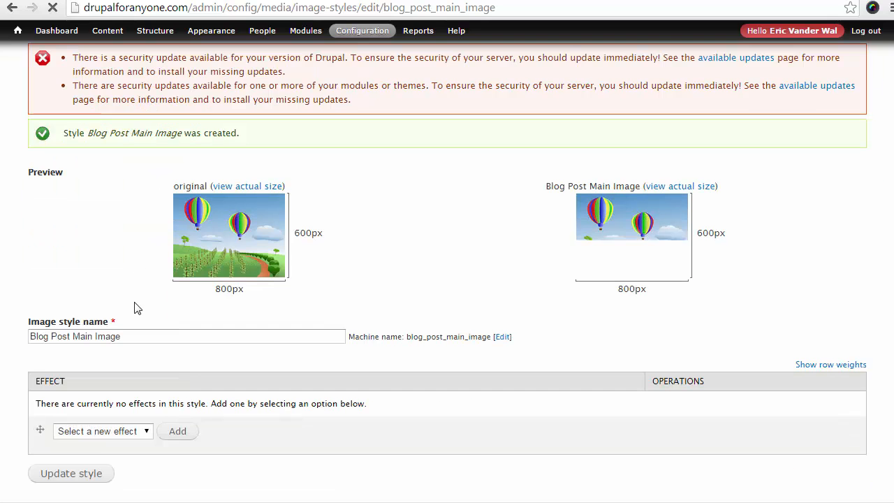
{"action": "scroll", "coordinate": [137, 309], "scroll_direction": "down", "scroll_amount": 1}
{"action": "left_click", "coordinate": [137, 403]}
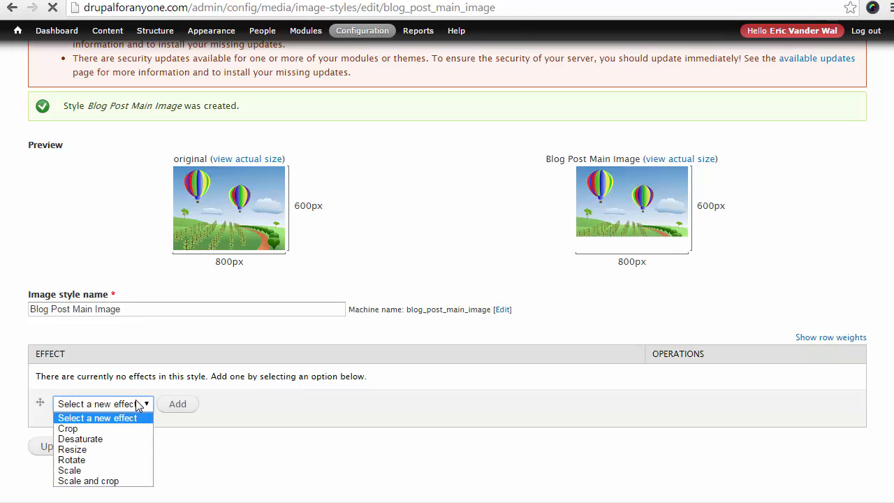
{"action": "left_click", "coordinate": [106, 482]}
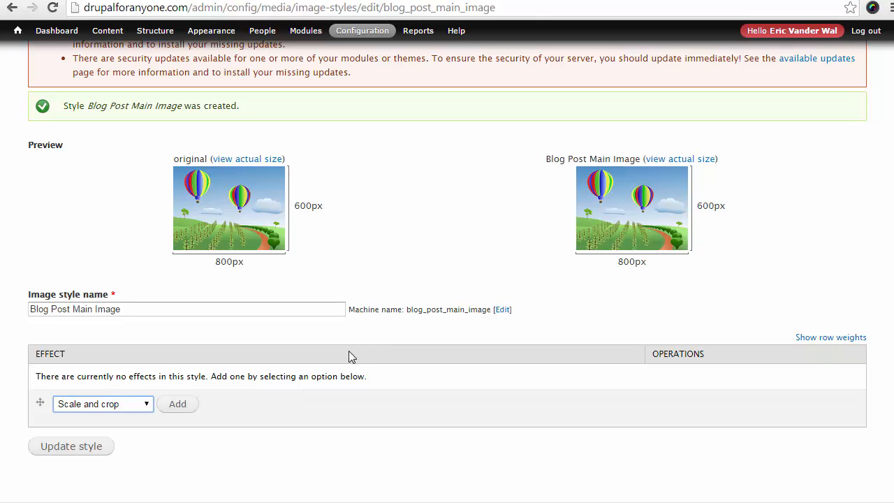
{"action": "left_click", "coordinate": [177, 404]}
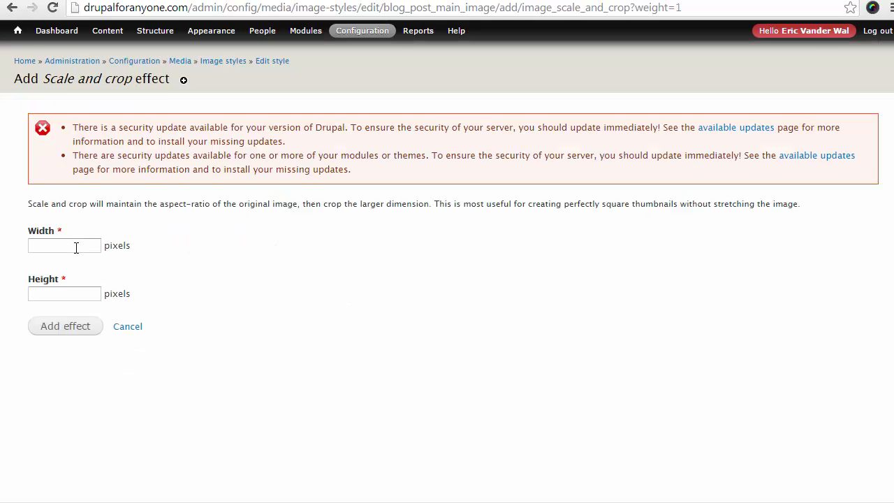
{"action": "left_click", "coordinate": [76, 249]}
{"action": "type", "text": "300"}
{"action": "key", "text": "Tab"}
{"action": "type", "text": "200"}
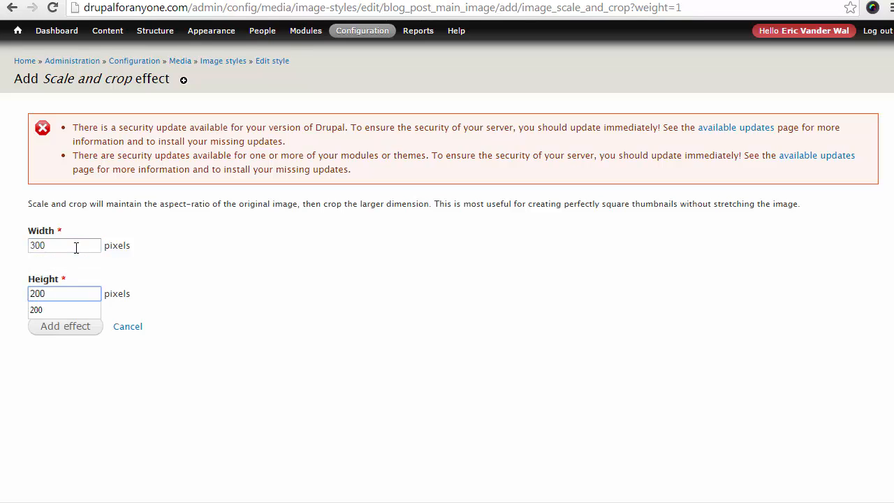
{"action": "left_click", "coordinate": [90, 326]}
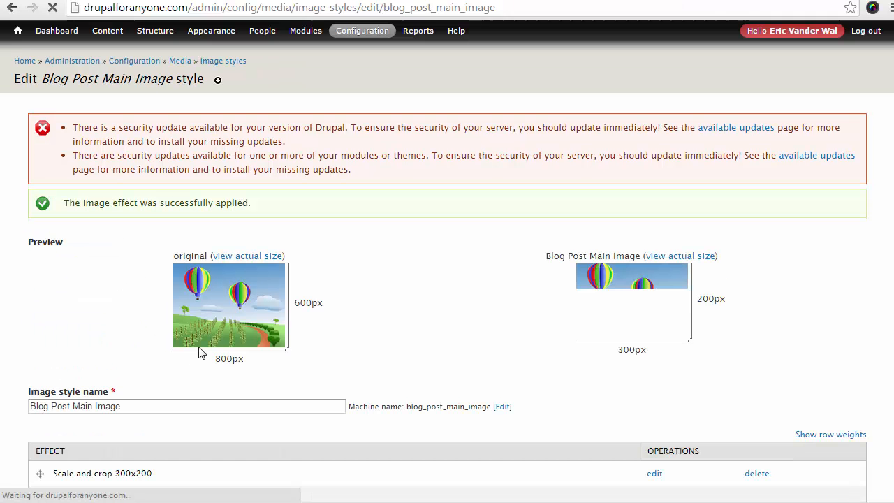
Step: Review the edited style's preview and effect, and return to the list of image styles
{"action": "scroll", "coordinate": [489, 350], "scroll_direction": "down", "scroll_amount": 3}
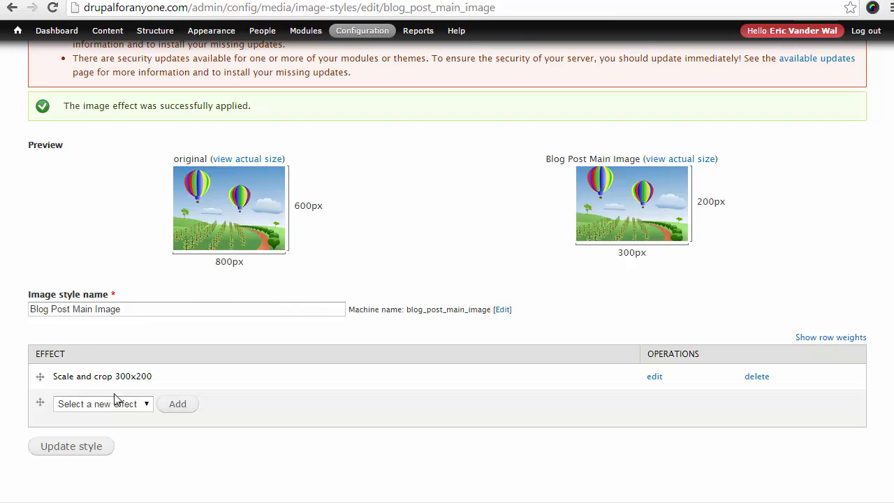
{"action": "scroll", "coordinate": [209, 342], "scroll_direction": "up", "scroll_amount": 3}
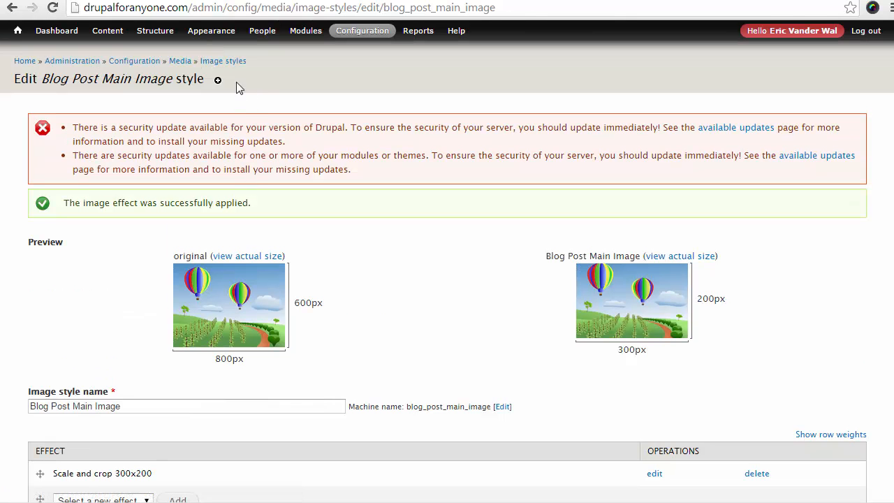
{"action": "left_click", "coordinate": [215, 63]}
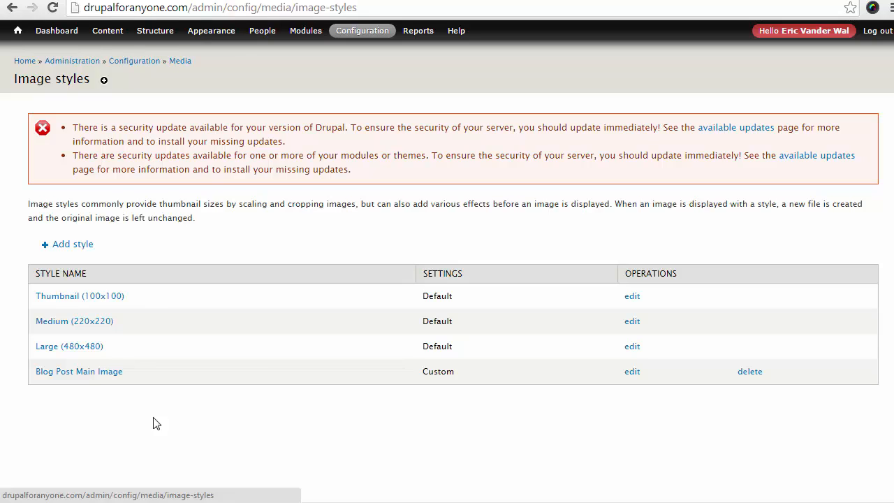
Step: Open the display settings of the Blog Entry content type
{"action": "mouse_move", "coordinate": [169, 35]}
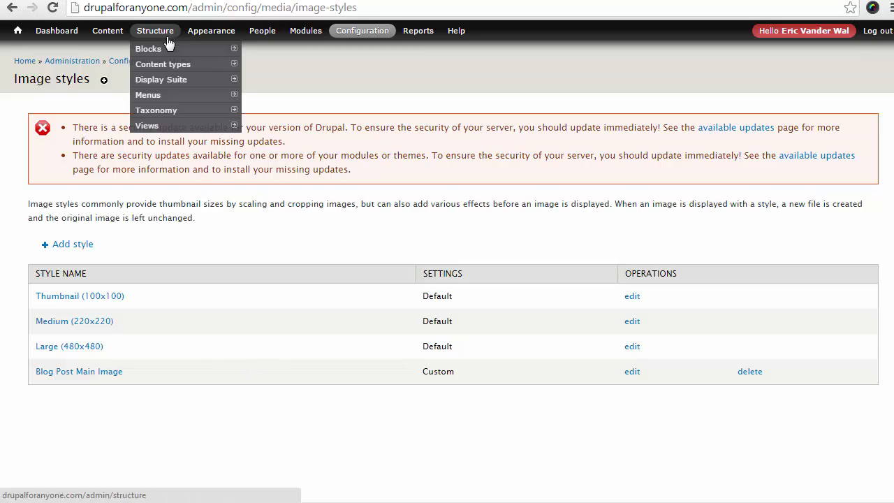
{"action": "mouse_move", "coordinate": [198, 71]}
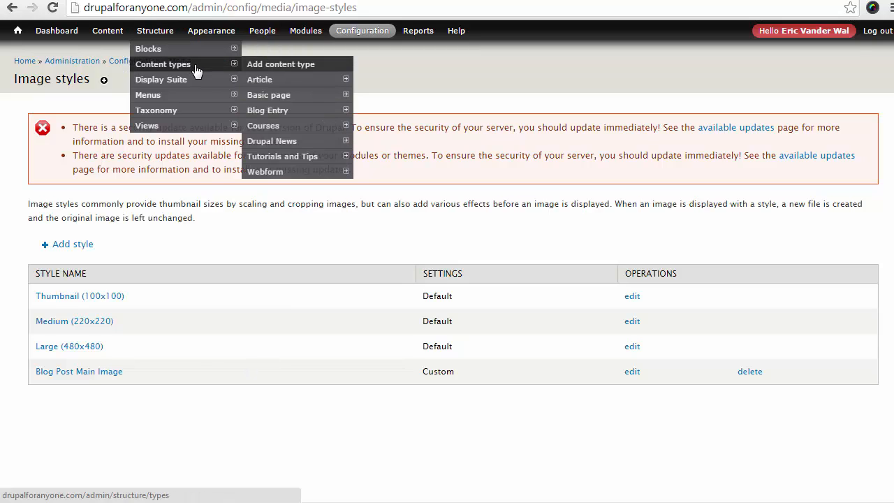
{"action": "left_click", "coordinate": [290, 113]}
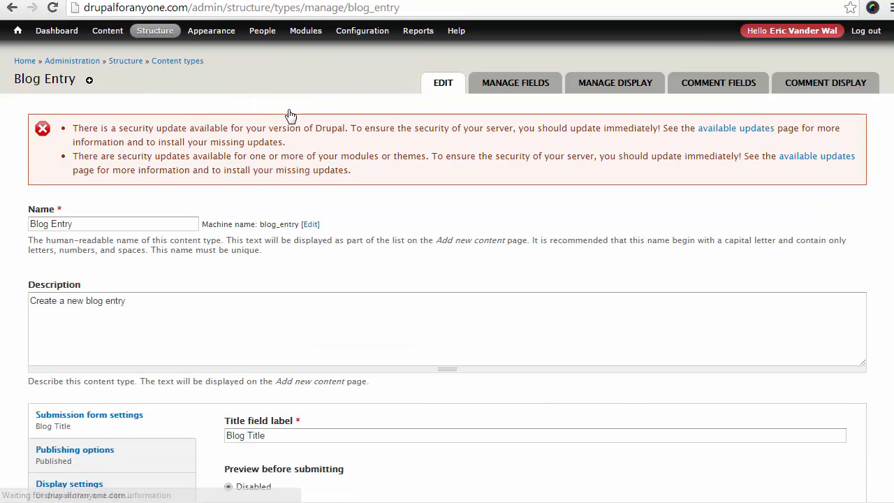
{"action": "left_click", "coordinate": [609, 86]}
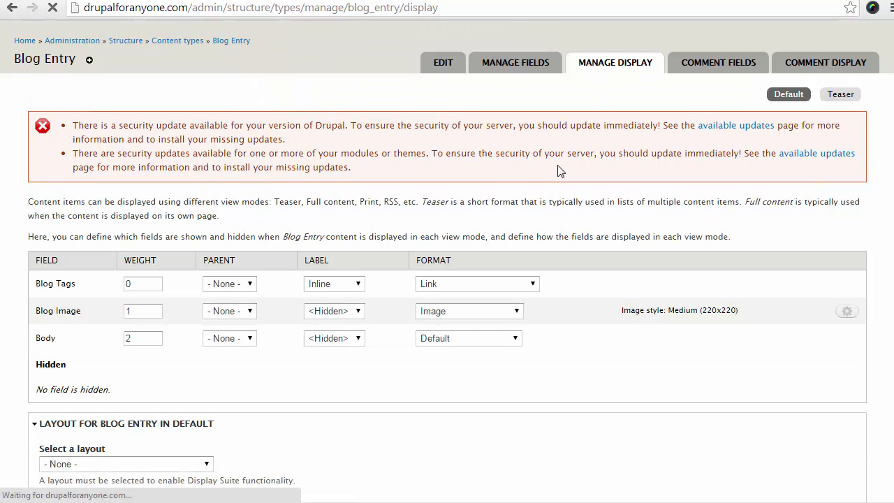
Step: Set the Blog Image's image style to Blog Post Main Image in the default display, and save the display settings
{"action": "scroll", "coordinate": [545, 176], "scroll_direction": "down", "scroll_amount": 1}
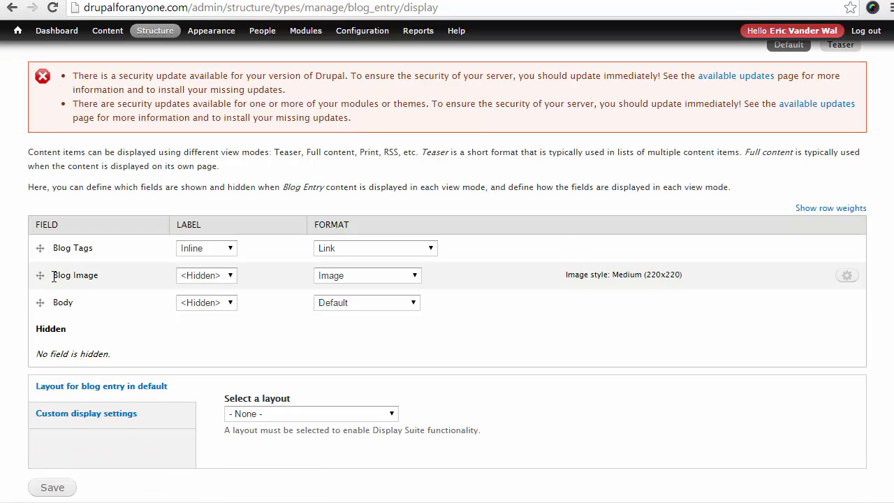
{"action": "left_click_drag", "start_coordinate": [49, 276], "coordinate": [49, 276]}
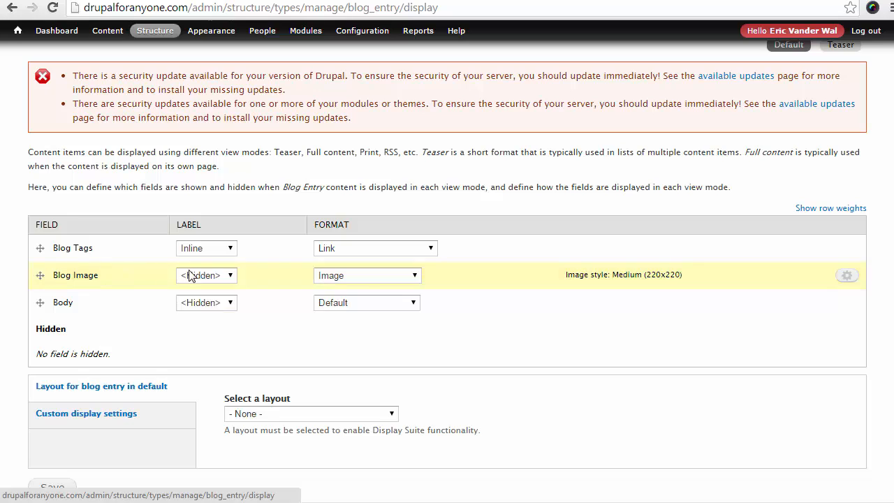
{"action": "left_click", "coordinate": [848, 276]}
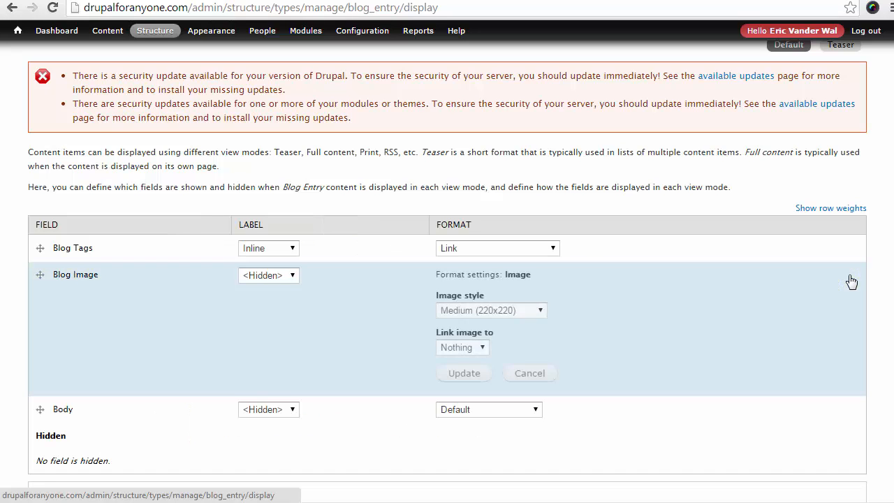
{"action": "left_click", "coordinate": [523, 316]}
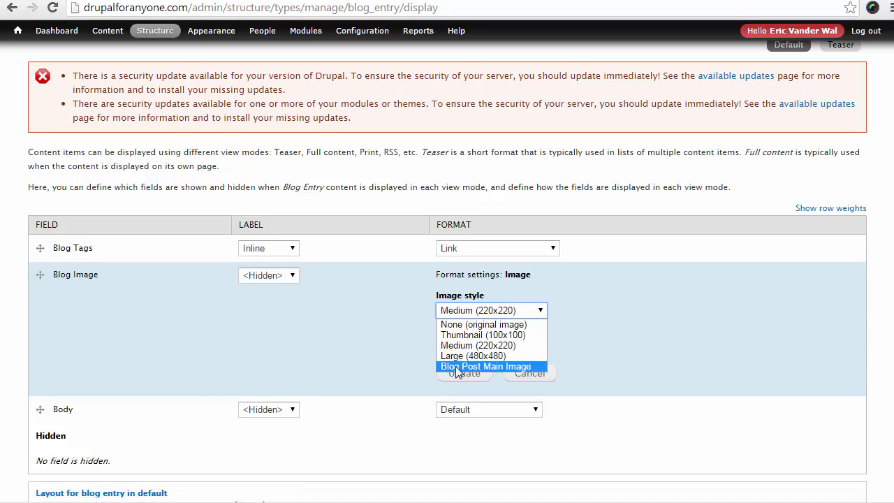
{"action": "left_click", "coordinate": [487, 366]}
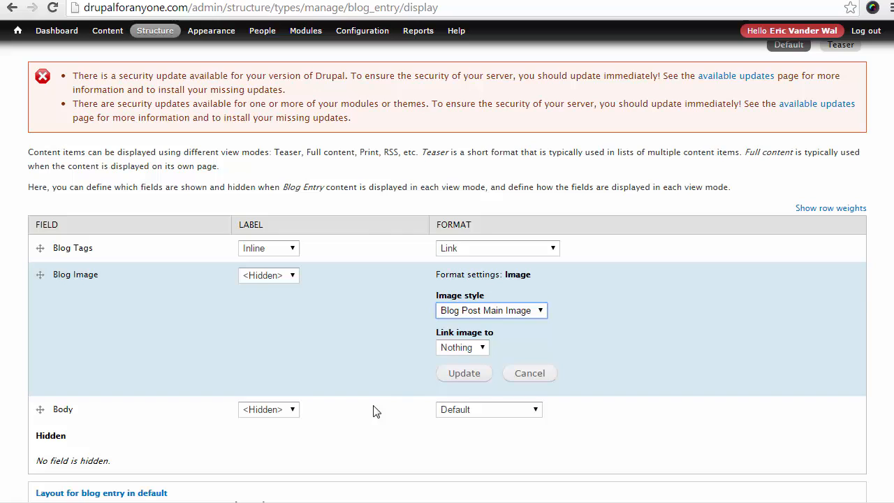
{"action": "left_click", "coordinate": [464, 376]}
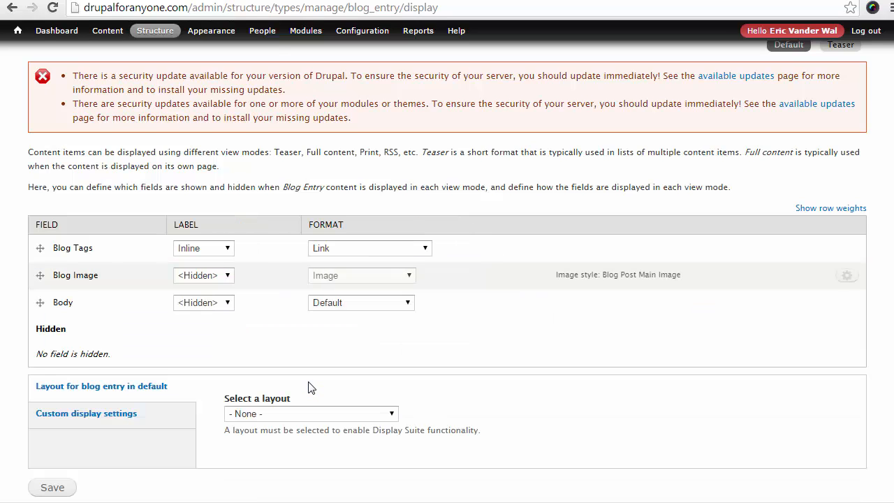
{"action": "scroll", "coordinate": [140, 391], "scroll_direction": "down", "scroll_amount": 1}
{"action": "left_click", "coordinate": [60, 449]}
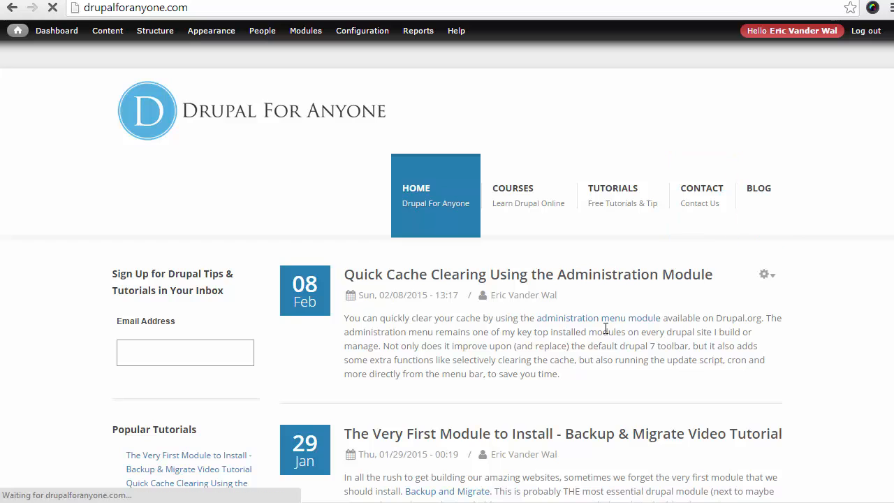
Step: Open the Blog Test Post from the Blog page through its teaser image and check the full post's main image
{"action": "scroll", "coordinate": [628, 335], "scroll_direction": "down", "scroll_amount": 2}
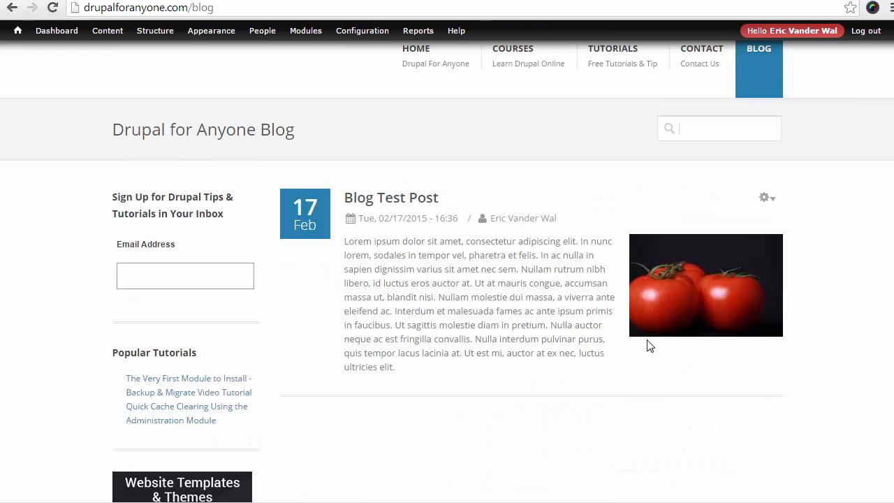
{"action": "left_click", "coordinate": [682, 292]}
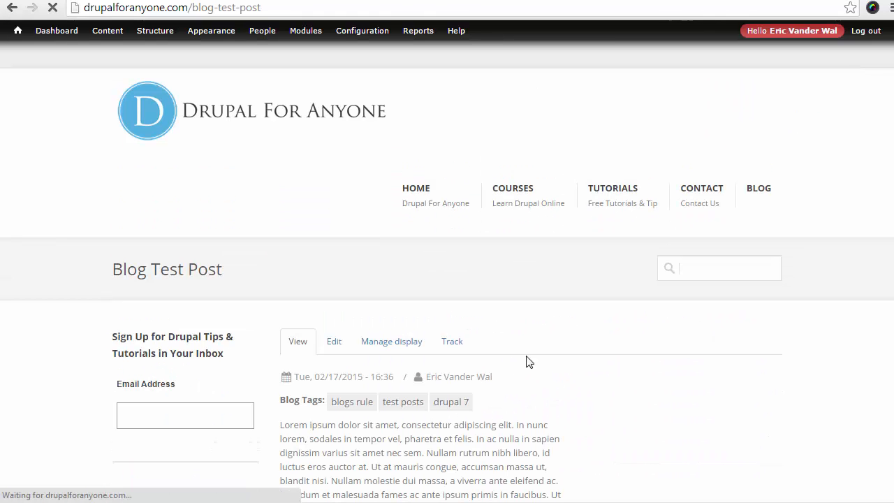
{"action": "scroll", "coordinate": [525, 357], "scroll_direction": "down", "scroll_amount": 3}
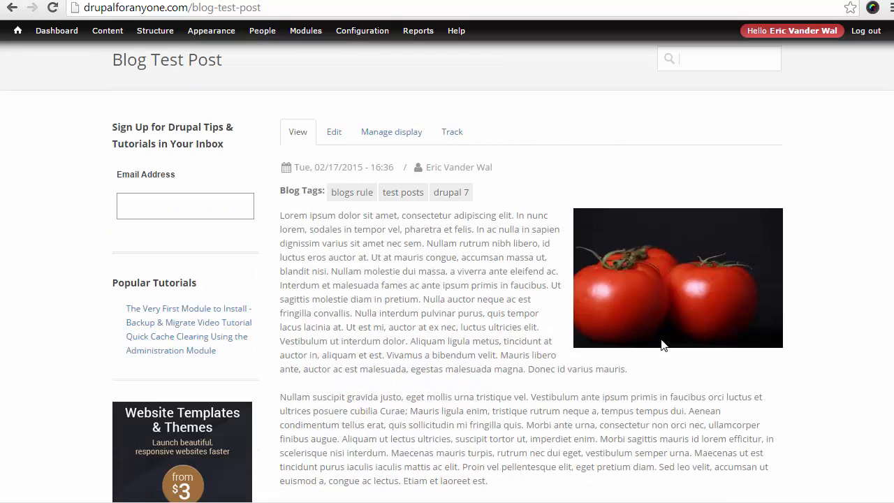